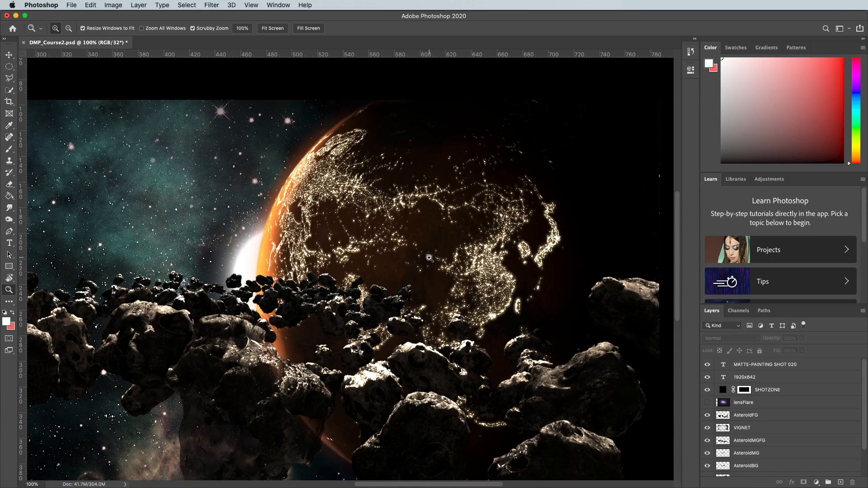
# Switch to Nuke and move Light1 behind and beside the planet, to about X -2.58 and Z -14.3
pyautogui.press('super+Tab')
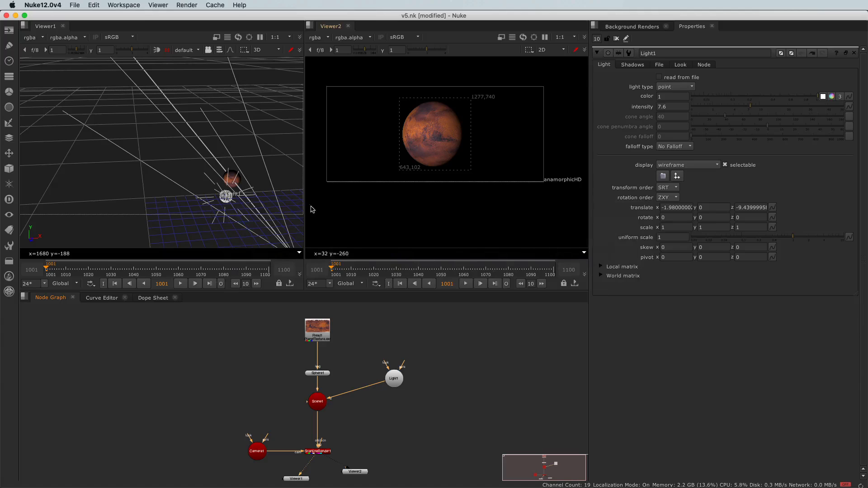
pyautogui.click(226, 198)
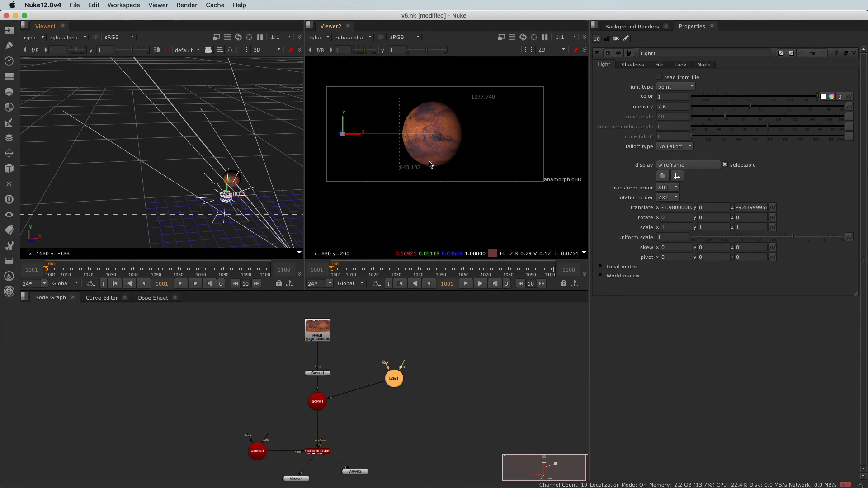
pyautogui.scroll(2, 244, 206)
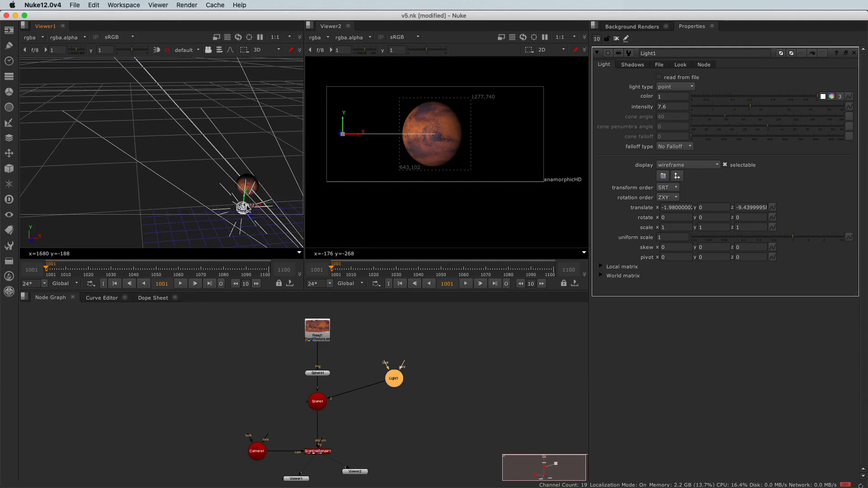
pyautogui.moveTo(254, 216); pyautogui.dragTo(70, 126)
pyautogui.scroll(3, 184, 203)
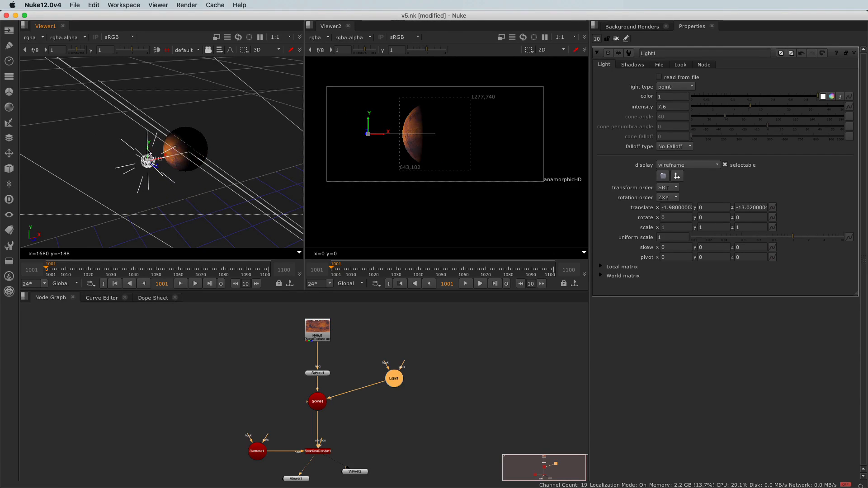
pyautogui.moveTo(159, 160); pyautogui.dragTo(131, 164)
pyautogui.scroll(6, 410, 128)
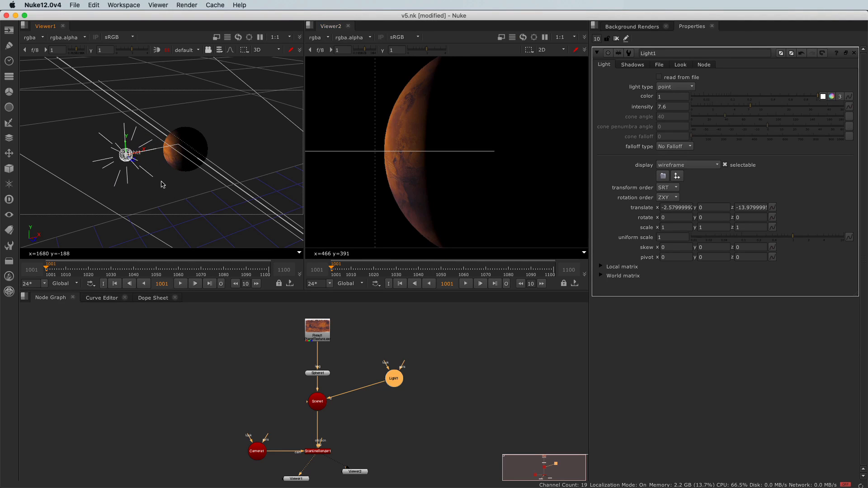
pyautogui.moveTo(125, 156); pyautogui.dragTo(123, 155)
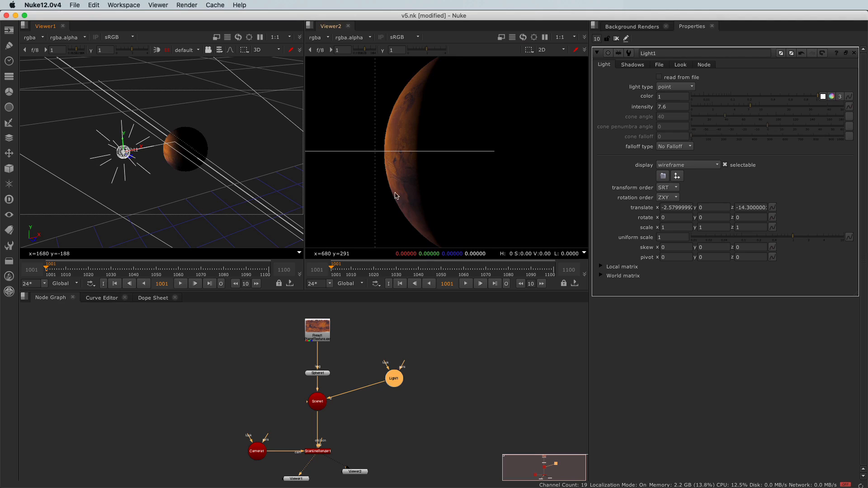
pyautogui.scroll(2, 392, 168)
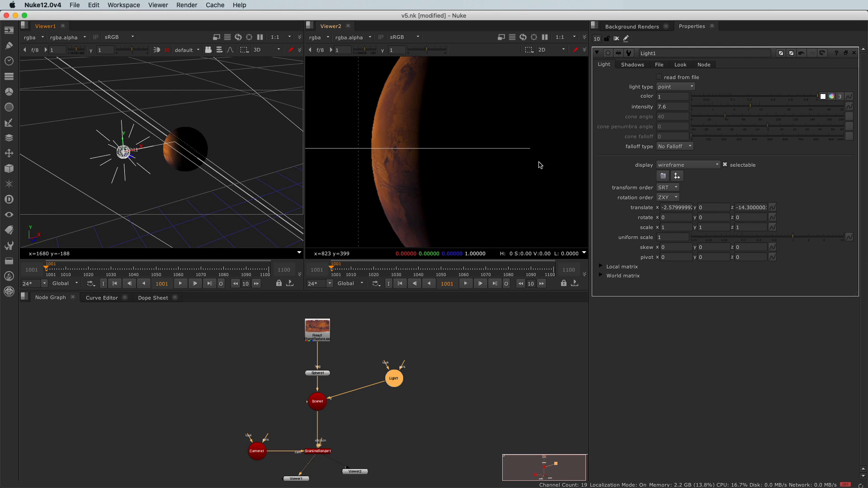
# Change Light1 to a spot light and rotate it about Y to about -103.7 so it aims at the planet
pyautogui.click(667, 86)
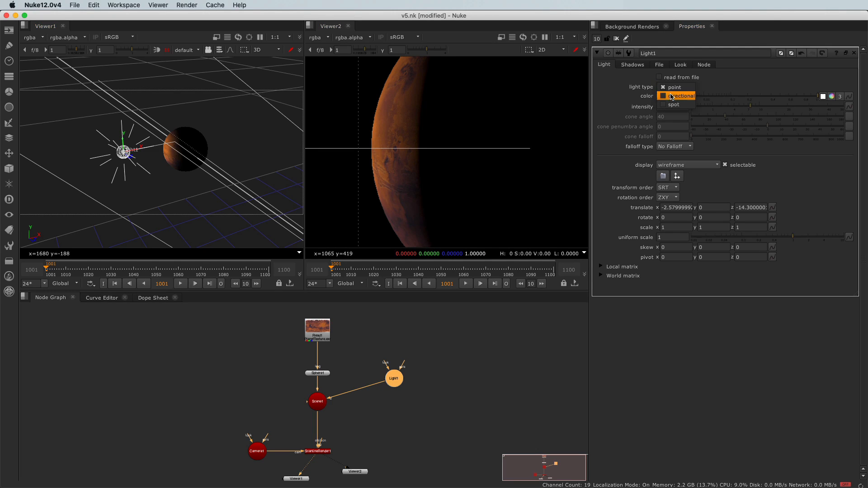
pyautogui.click(672, 105)
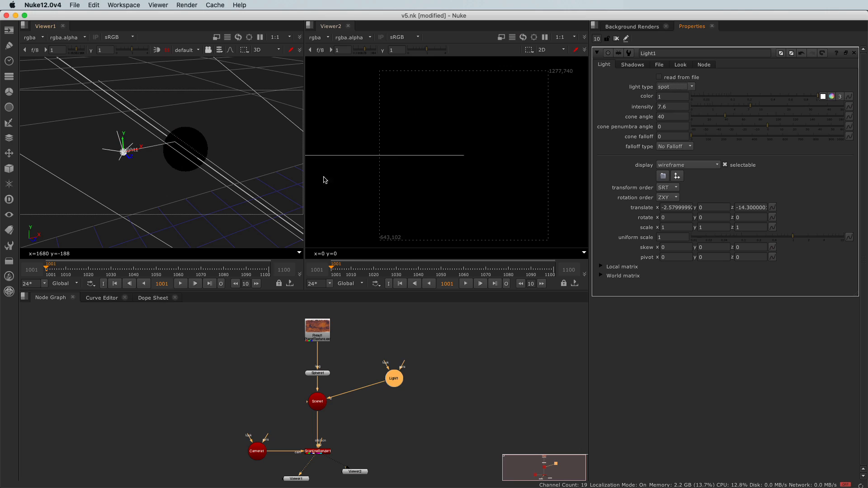
pyautogui.scroll(3, 86, 157)
pyautogui.moveTo(101, 164); pyautogui.dragTo(132, 176, button='middle')
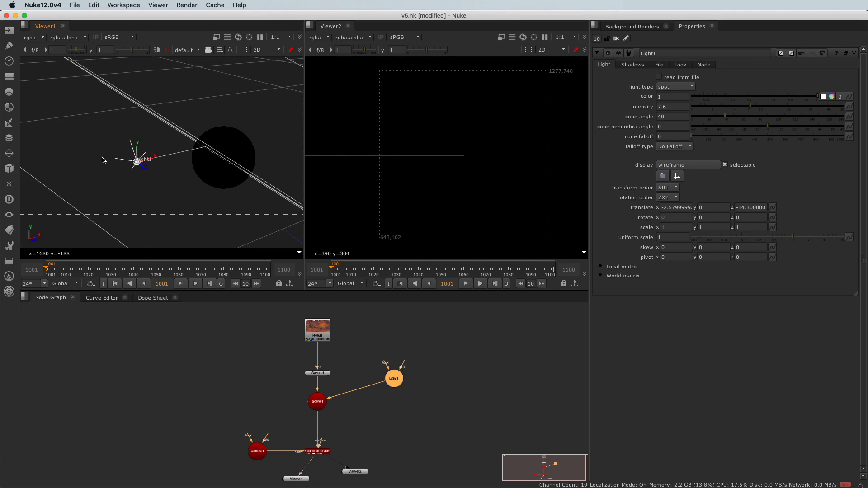
pyautogui.scroll(3, 103, 160)
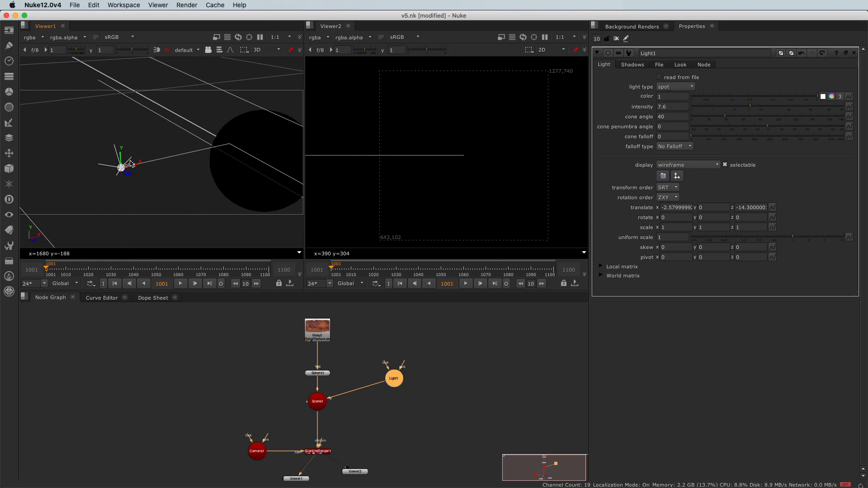
pyautogui.keyDown('super'); pyautogui.moveTo(108, 188); pyautogui.dragTo(85, 168); pyautogui.keyUp('super')
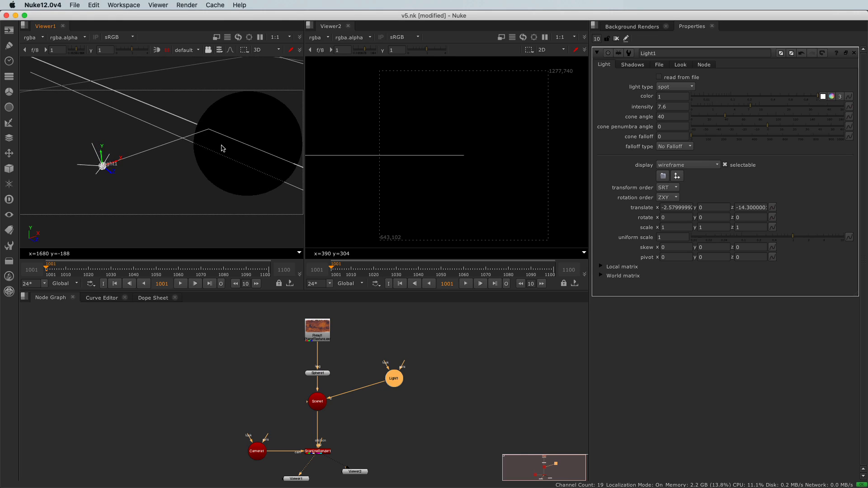
pyautogui.keyDown('super'); pyautogui.moveTo(70, 176); pyautogui.dragTo(121, 182); pyautogui.keyUp('super')
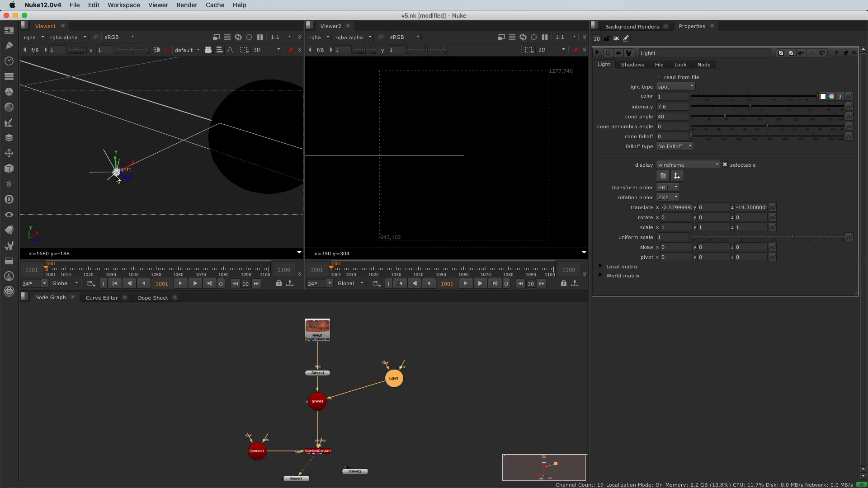
pyautogui.press('super')
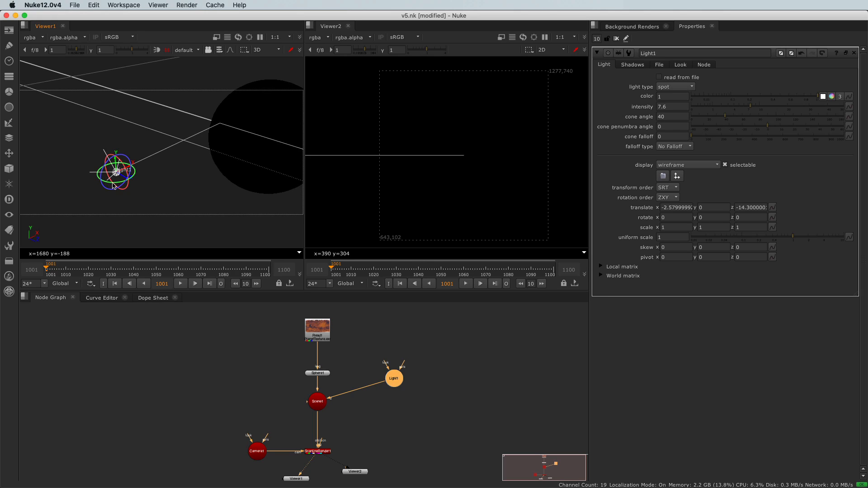
pyautogui.keyDown('super'); pyautogui.moveTo(112, 186); pyautogui.dragTo(83, 168); pyautogui.keyUp('super')
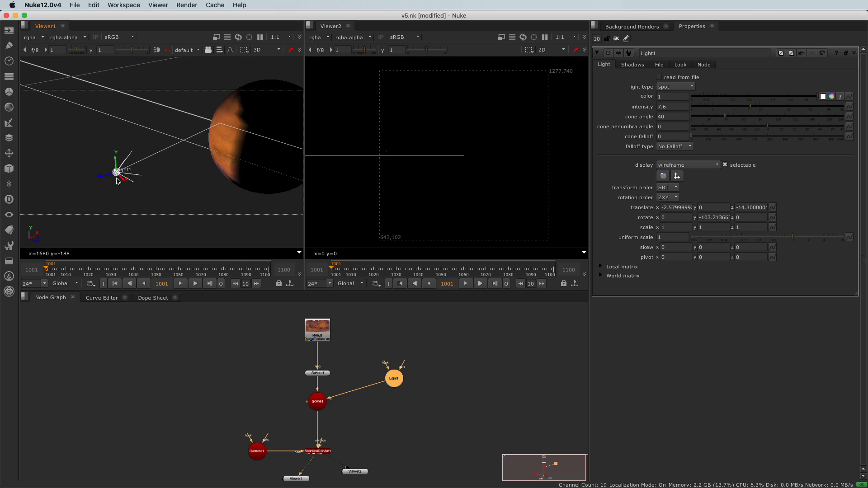
# Reposition the spot light farther from the planet, to about X -2.99 and Z -14.2
pyautogui.moveTo(123, 182); pyautogui.dragTo(81, 198)
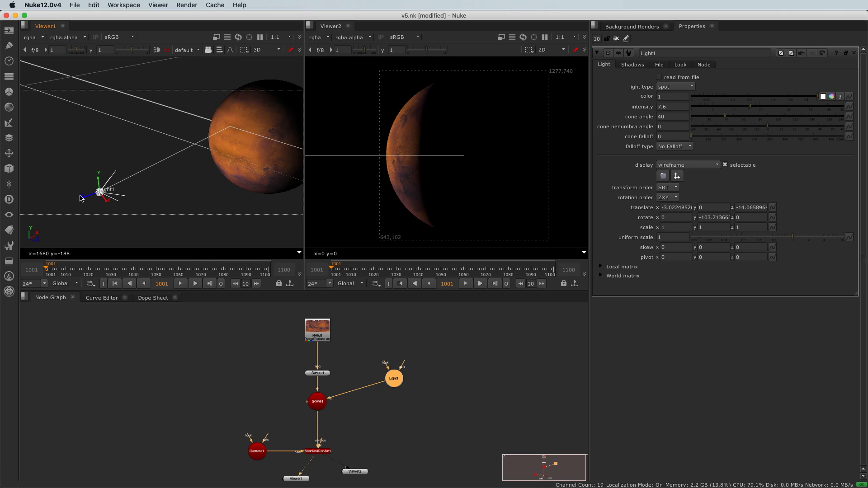
pyautogui.moveTo(108, 202); pyautogui.dragTo(100, 195)
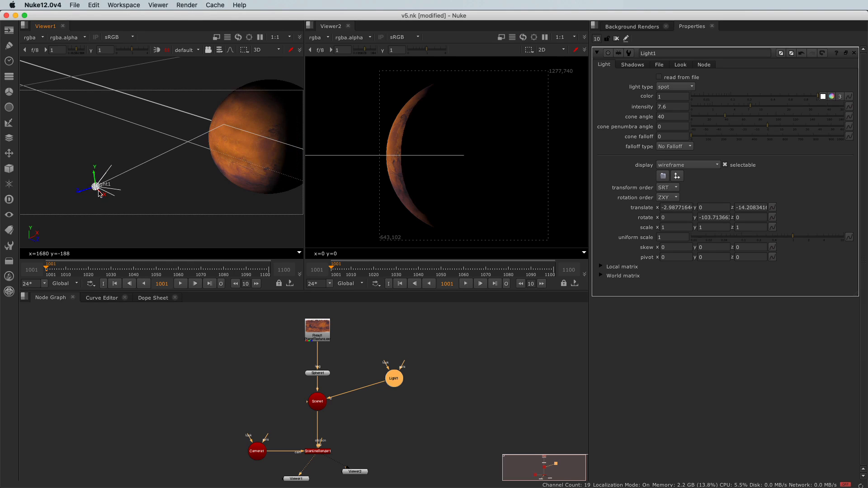
pyautogui.moveTo(104, 197); pyautogui.dragTo(101, 198)
pyautogui.moveTo(86, 199)
pyautogui.keyDown('super'); pyautogui.mouseDown()
pyautogui.moveTo(112, 197)
pyautogui.moveTo(79, 194)
pyautogui.mouseUp(); pyautogui.keyUp('super')
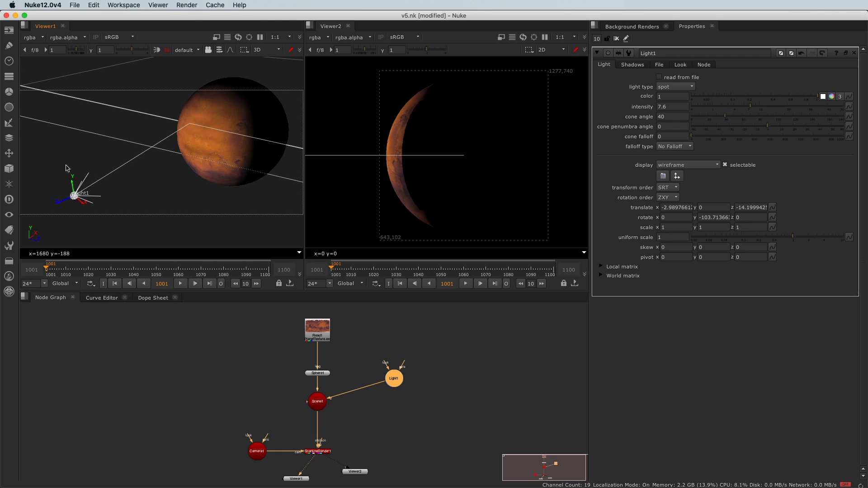
# Look through Light1 in the 3D viewer with the view locked to it and pull the light back to about X -3.69, Z -14.37
pyautogui.click(185, 50)
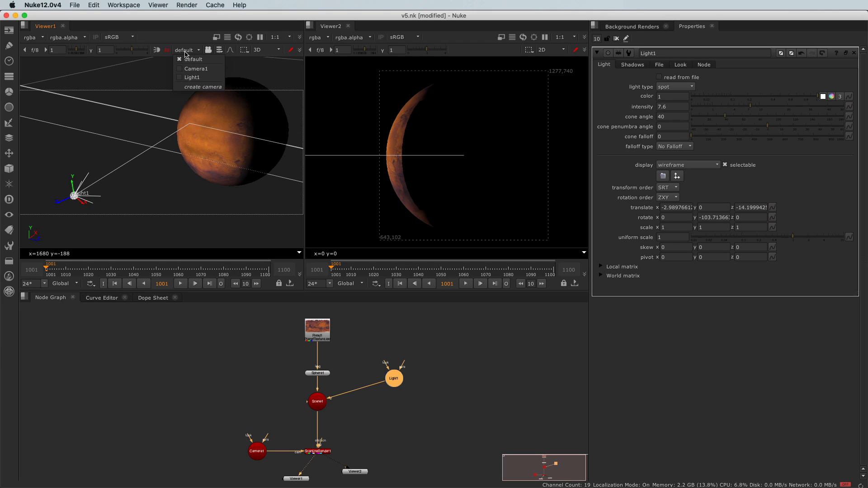
pyautogui.click(192, 78)
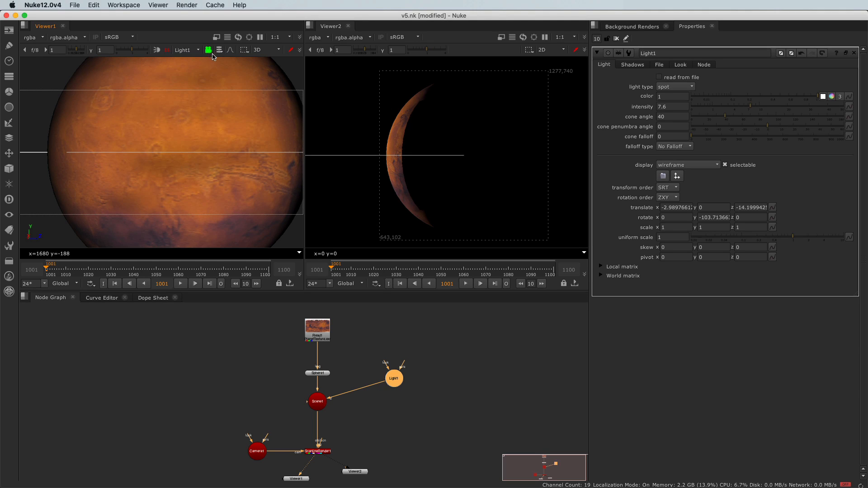
pyautogui.scroll(-5, 181, 158)
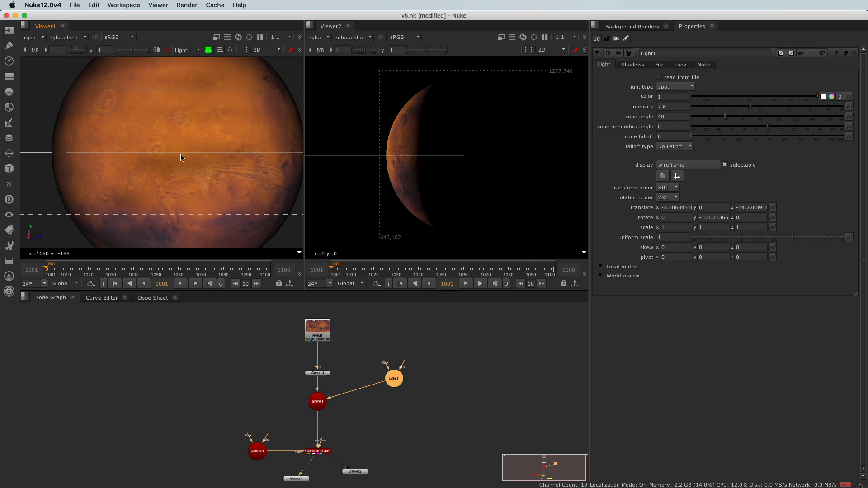
pyautogui.scroll(3, 181, 157)
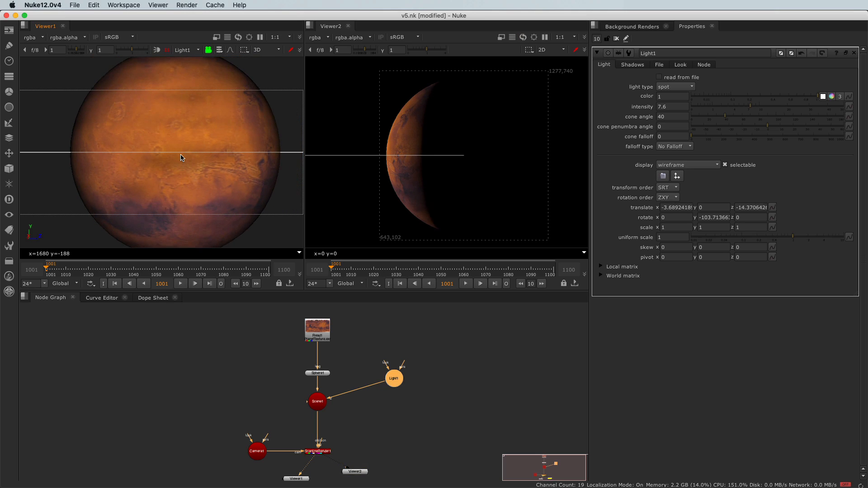
pyautogui.scroll(-3, 180, 158)
pyautogui.scroll(-2, 181, 158)
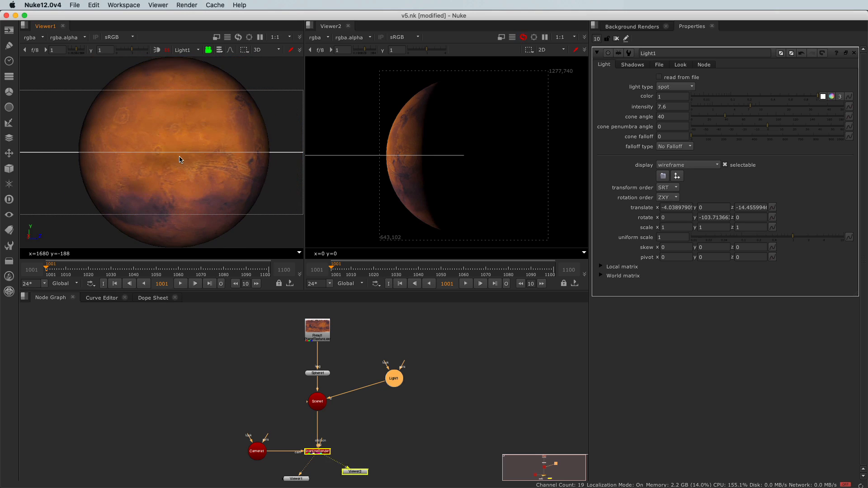
pyautogui.scroll(2, 178, 159)
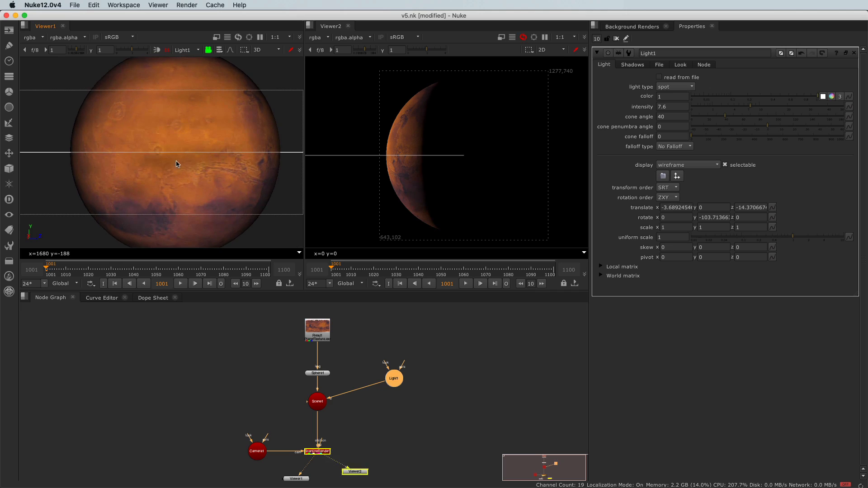
# Re-aim Light1 through its own view, to about X -3.61, Y 0.06, Z -14.63 with a Y rotation of about -107.1
pyautogui.keyDown('super'); pyautogui.moveTo(174, 161); pyautogui.dragTo(182, 162); pyautogui.keyUp('super')
pyautogui.moveTo(187, 164); pyautogui.dragTo(264, 182, button='middle')
pyautogui.moveTo(189, 179); pyautogui.dragTo(197, 201, button='middle')
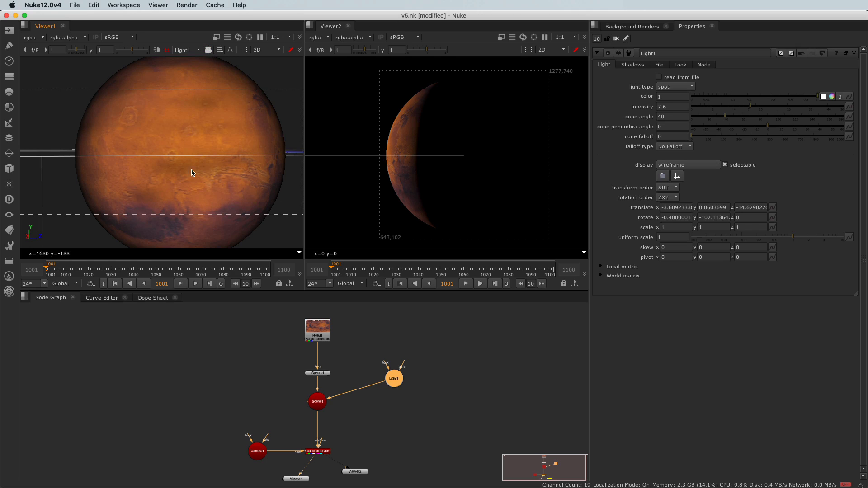
# Unlock the 3D view from Light1 and inspect the light's placement and the planet's lit edge
pyautogui.scroll(-10, 164, 213)
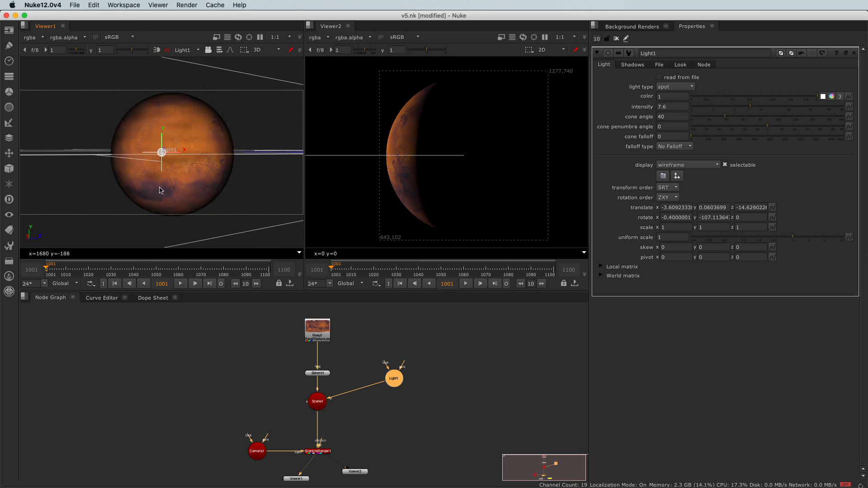
pyautogui.scroll(-1, 170, 181)
pyautogui.keyDown('super'); pyautogui.moveTo(213, 150); pyautogui.dragTo(82, 206); pyautogui.keyUp('super')
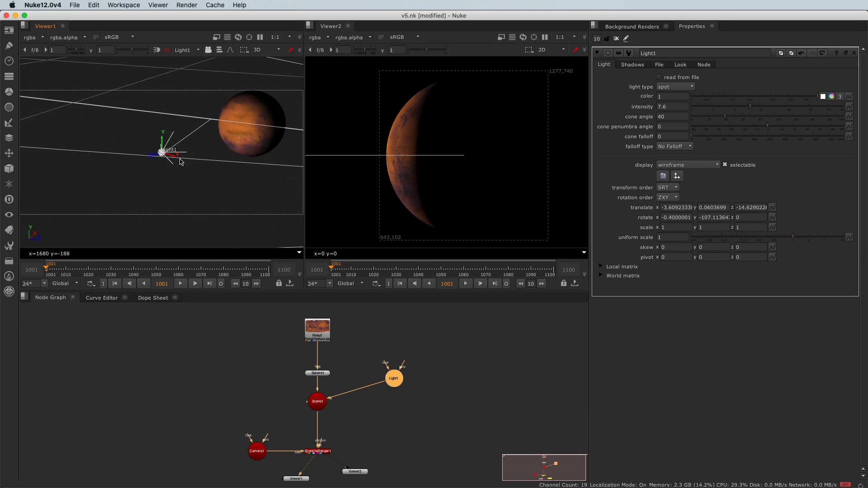
pyautogui.keyDown('alt'); pyautogui.moveTo(288, 162); pyautogui.dragTo(191, 166); pyautogui.keyUp('alt')
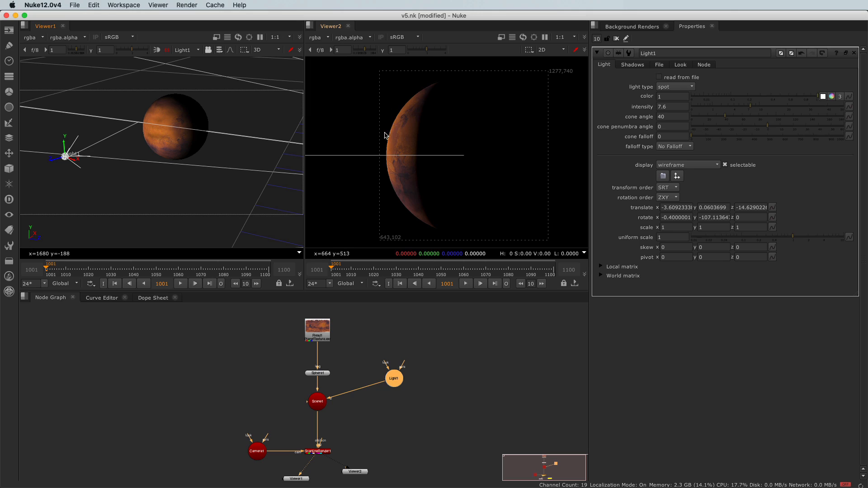
pyautogui.scroll(5, 384, 136)
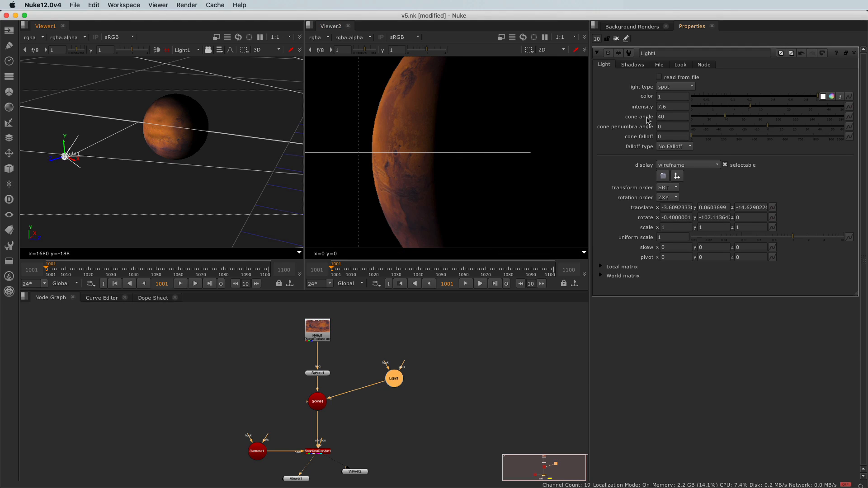
# Set Light1's falloff type to Linear and its cone angle to 98
pyautogui.moveTo(725, 118); pyautogui.dragTo(784, 120)
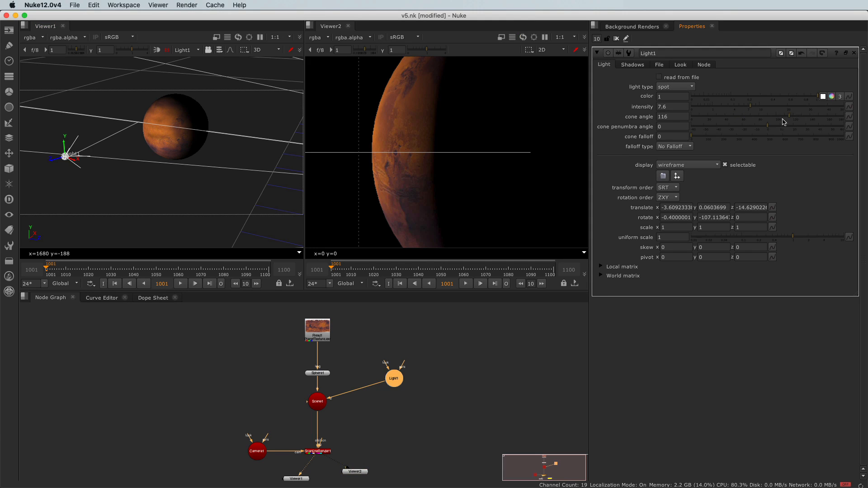
pyautogui.click(679, 147)
pyautogui.click(676, 156)
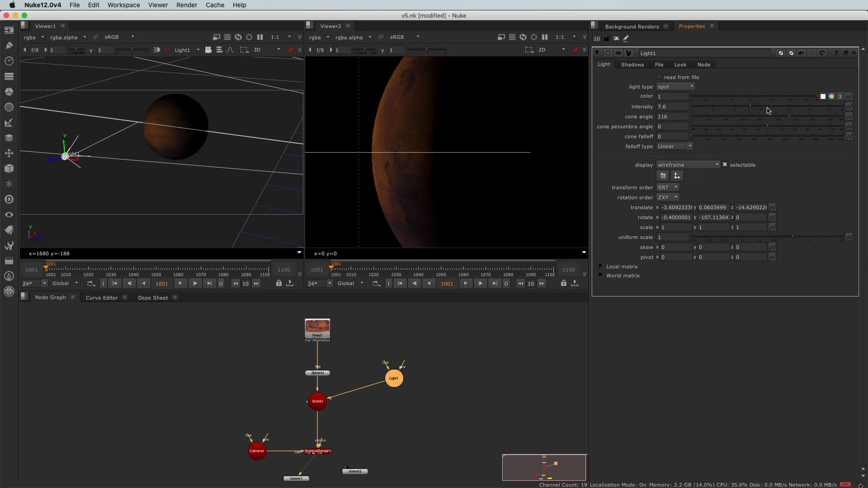
pyautogui.click(658, 148)
pyautogui.click(673, 148)
pyautogui.moveTo(794, 117); pyautogui.dragTo(777, 131)
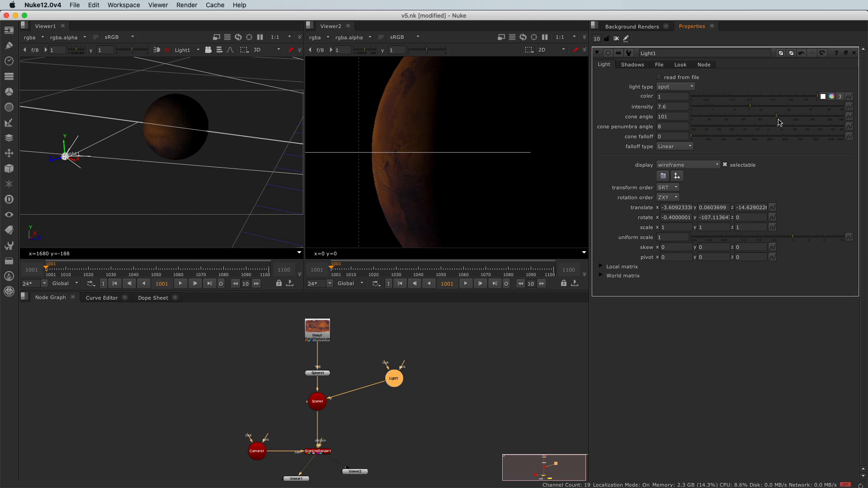
pyautogui.moveTo(776, 116); pyautogui.dragTo(773, 116)
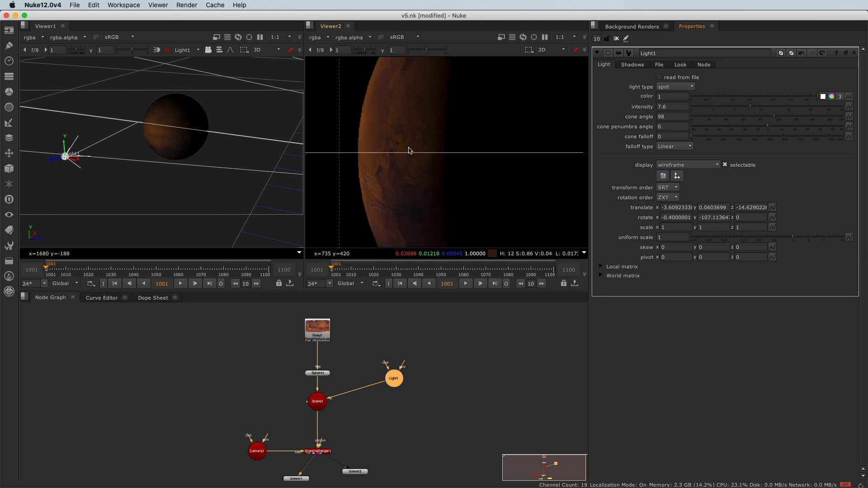
# Lower Light1's intensity to 5 and move it closer to the planet, to about X -3.39, Z -14.53
pyautogui.scroll(4, 379, 153)
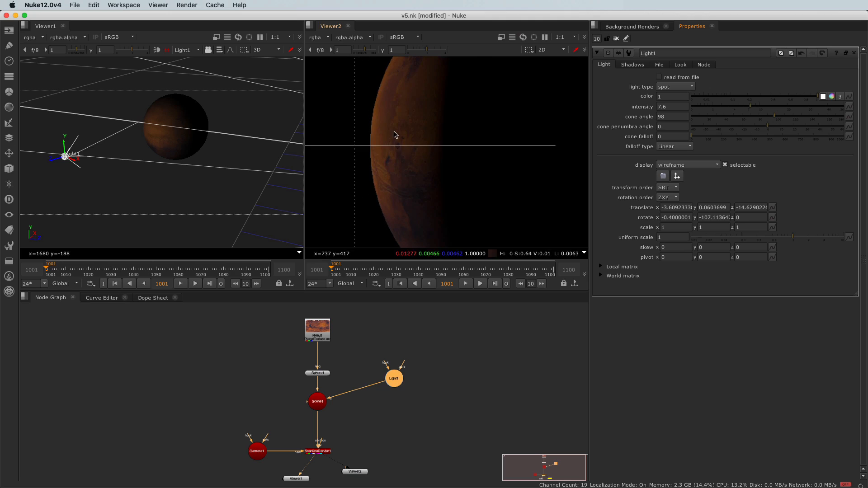
pyautogui.moveTo(754, 107)
pyautogui.mouseDown()
pyautogui.moveTo(767, 108)
pyautogui.moveTo(741, 109)
pyautogui.mouseUp()
pyautogui.moveTo(53, 161); pyautogui.dragTo(76, 154)
pyautogui.scroll(-5, 412, 135)
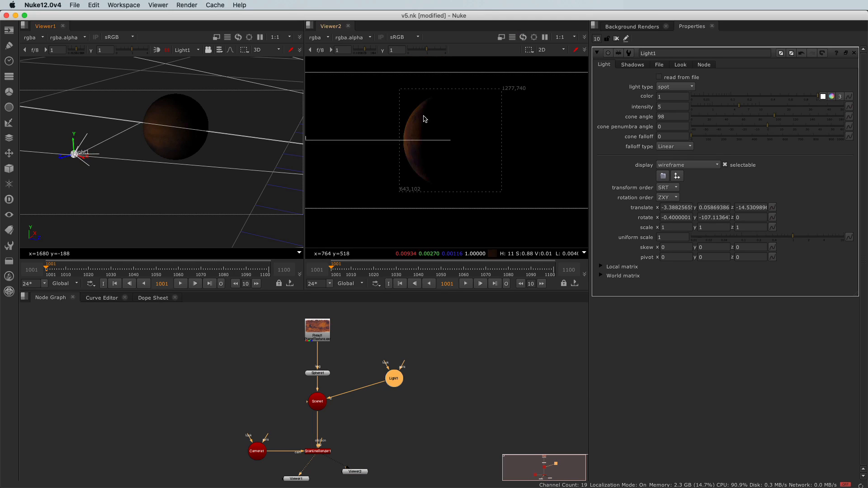
# Lower Light1's intensity to 4.7 while checking the planet's lit crescent up close
pyautogui.scroll(6, 391, 127)
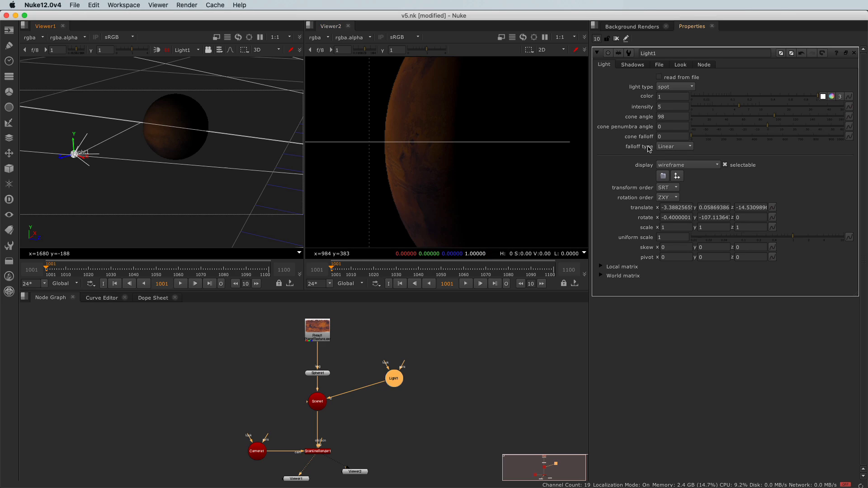
pyautogui.moveTo(813, 95)
pyautogui.mouseDown()
pyautogui.moveTo(722, 93)
pyautogui.moveTo(823, 98)
pyautogui.mouseUp()
pyautogui.moveTo(755, 107); pyautogui.dragTo(739, 107)
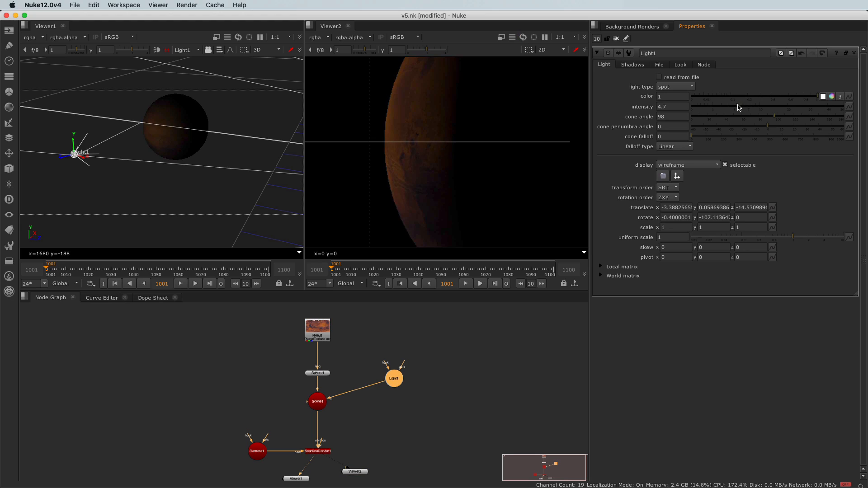
pyautogui.keyDown('super'); pyautogui.moveTo(150, 164); pyautogui.dragTo(170, 149); pyautogui.keyUp('super')
pyautogui.scroll(-3, 381, 184)
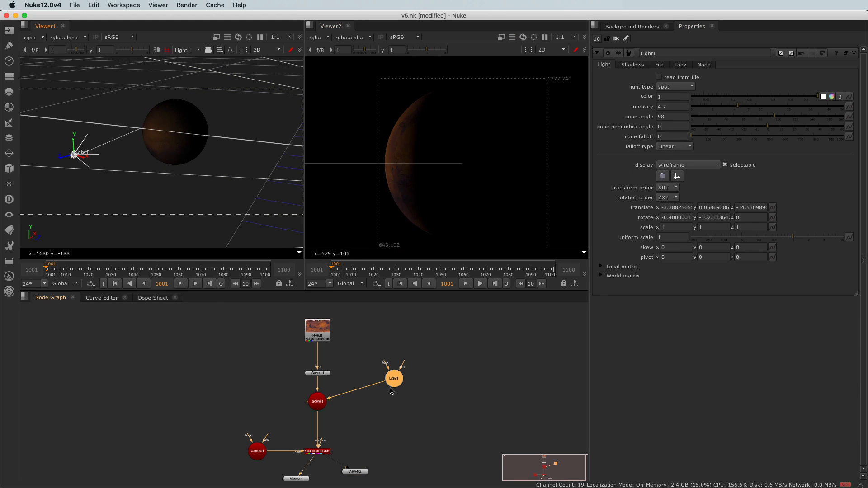
# Rename the Light1 node as keyLight
pyautogui.scroll(5, 391, 390)
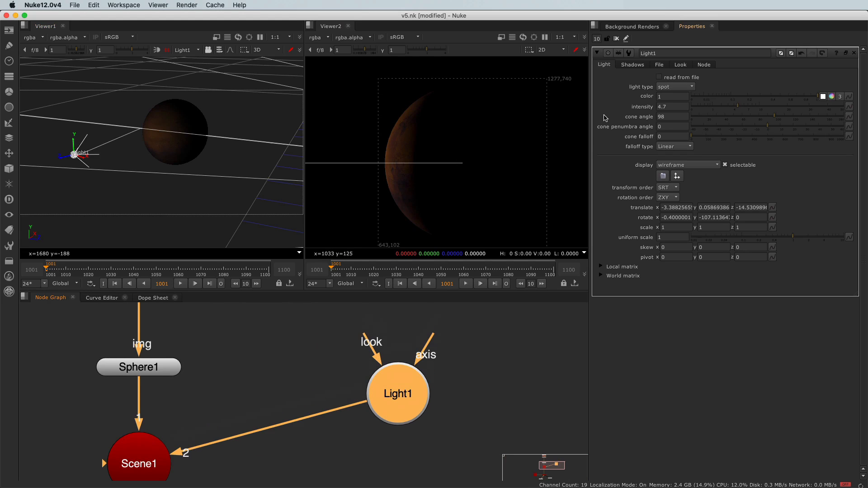
pyautogui.moveTo(658, 54); pyautogui.dragTo(592, 45)
pyautogui.write('keyL')
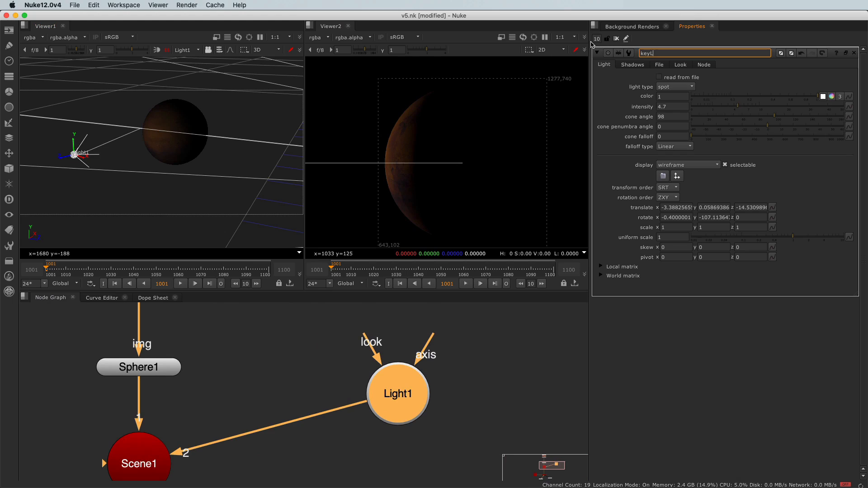
pyautogui.write('ight')
pyautogui.press('Return')
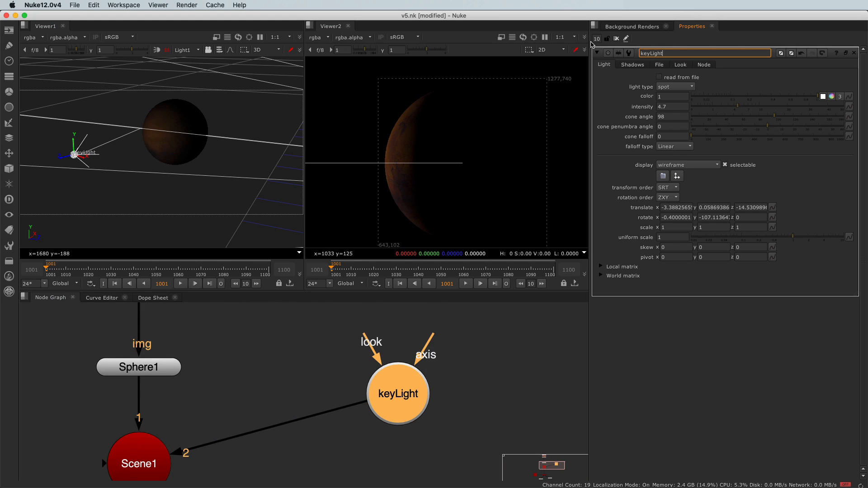
# Add a second Light node below keyLight and connect it to Scene1
pyautogui.click(307, 387)
pyautogui.scroll(-3, 311, 393)
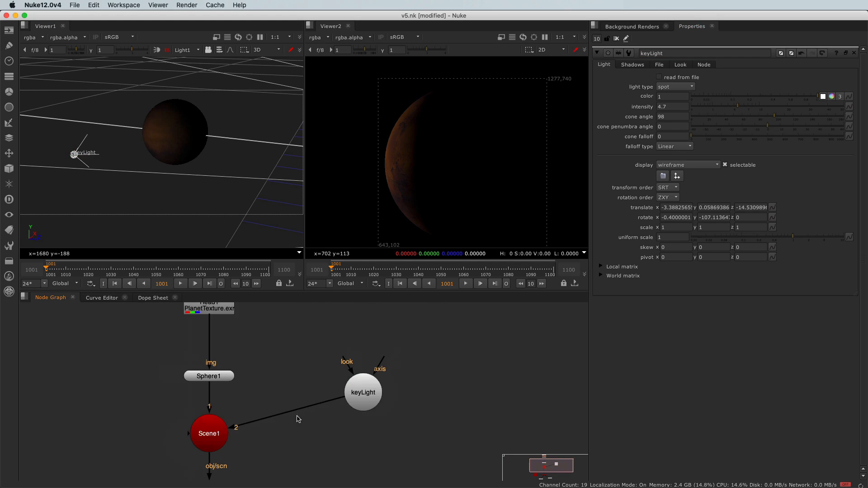
pyautogui.moveTo(311, 425); pyautogui.dragTo(339, 394, button='middle')
pyautogui.moveTo(388, 370); pyautogui.dragTo(390, 356)
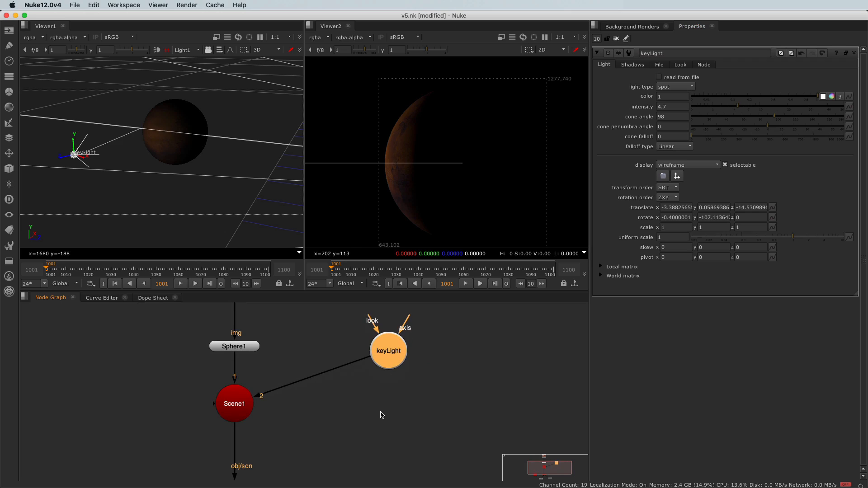
pyautogui.click(382, 419)
pyautogui.press('Tab')
pyautogui.write('l')
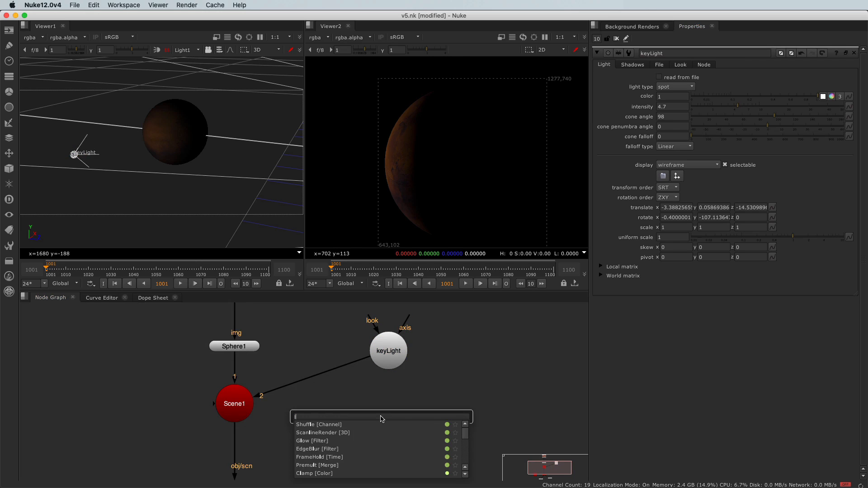
pyautogui.write('ight')
pyautogui.press('Return')
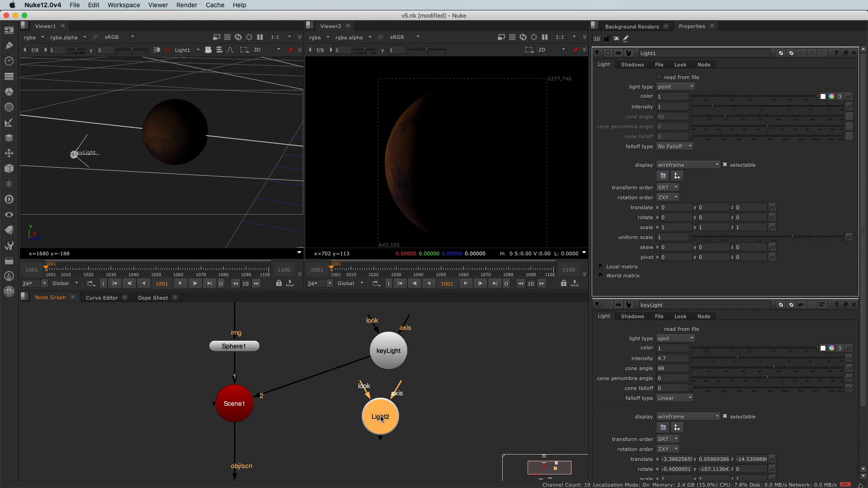
pyautogui.moveTo(213, 406); pyautogui.dragTo(398, 427)
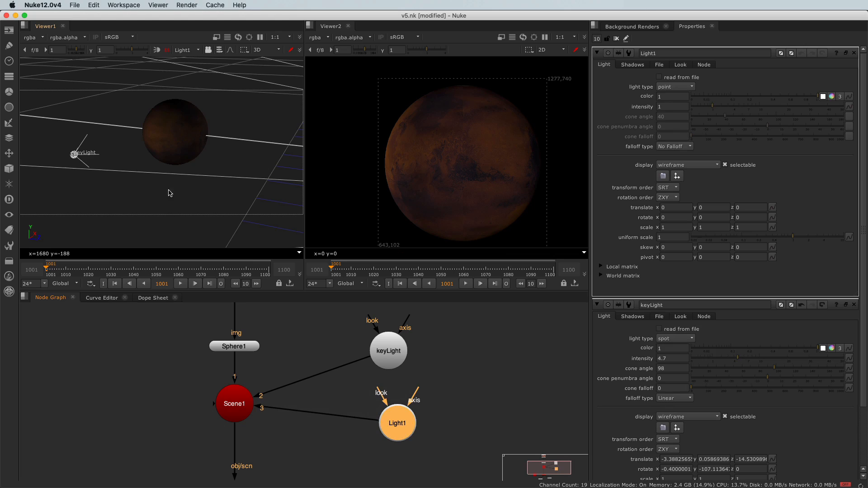
# Move the new point light from the camera toward the planet, to about Z -7.92
pyautogui.scroll(-6, 157, 177)
pyautogui.scroll(-3, 179, 186)
pyautogui.moveTo(199, 178); pyautogui.dragTo(160, 178, button='middle')
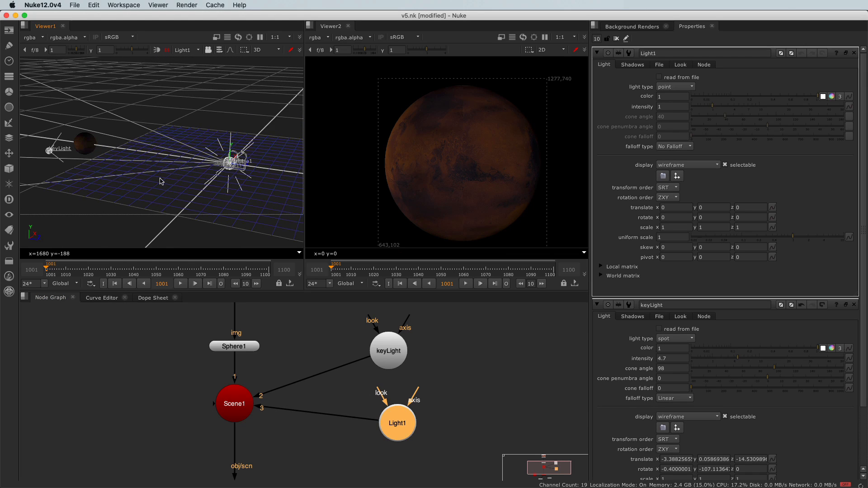
pyautogui.scroll(2, 263, 172)
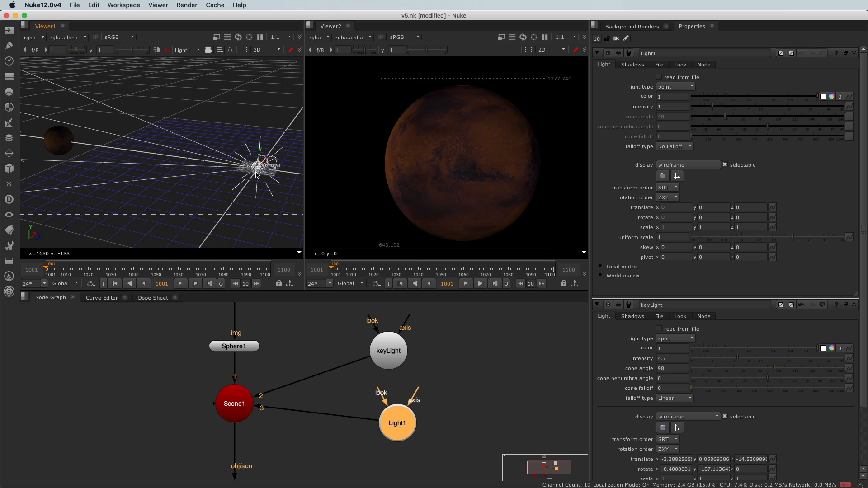
pyautogui.moveTo(262, 172); pyautogui.dragTo(106, 147)
pyautogui.keyDown('ctrl'); pyautogui.moveTo(147, 168); pyautogui.dragTo(129, 185); pyautogui.keyUp('ctrl')
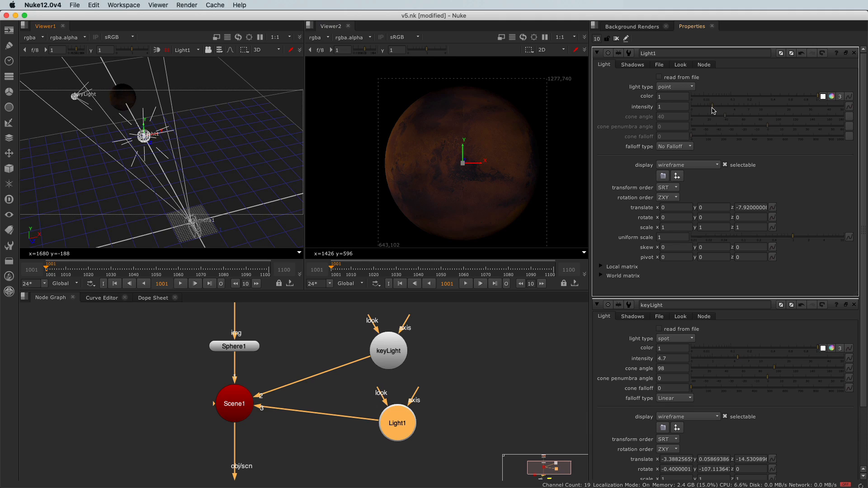
# Lower the point light's intensity to 0.2 for a faint fill on the planet's dark side
pyautogui.moveTo(712, 110); pyautogui.dragTo(699, 111)
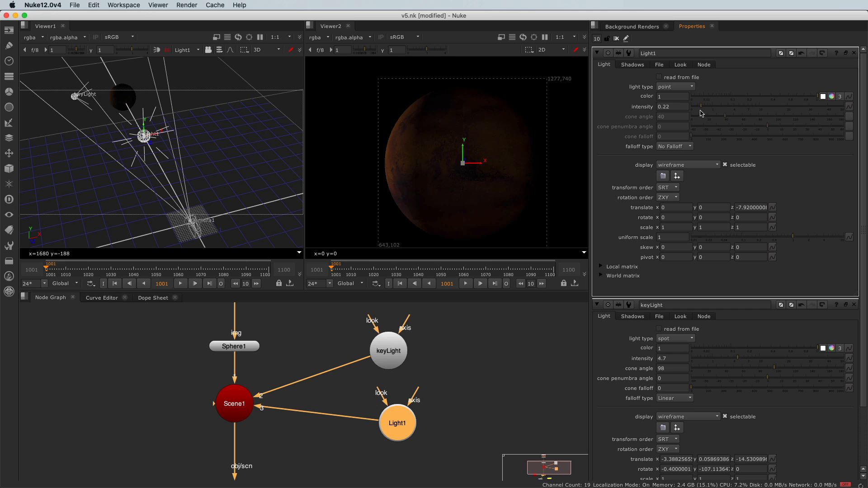
pyautogui.moveTo(700, 112); pyautogui.dragTo(699, 114)
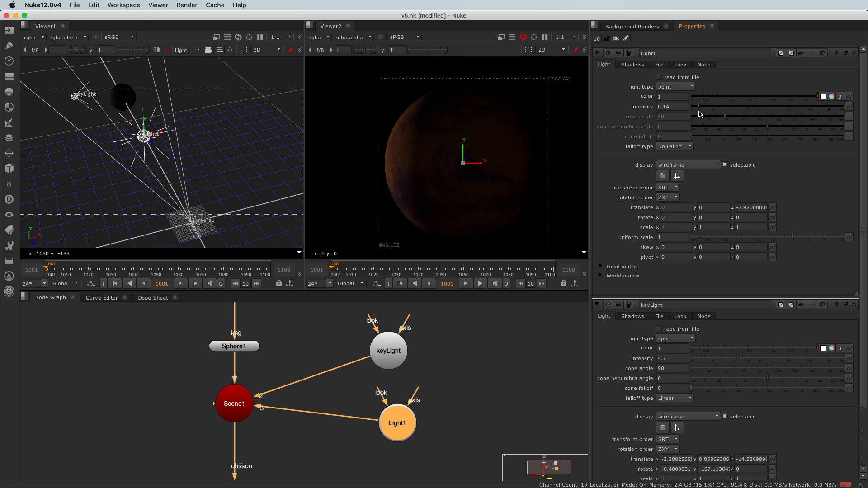
pyautogui.scroll(1, 432, 176)
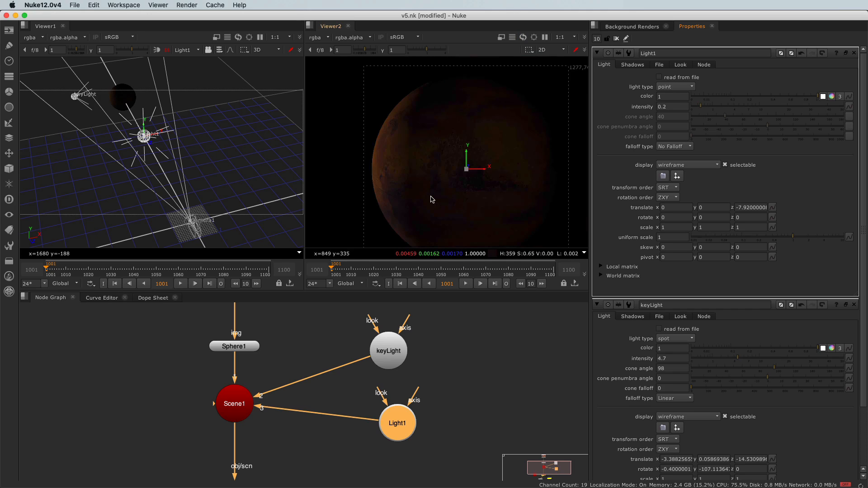
pyautogui.moveTo(397, 165); pyautogui.dragTo(419, 151, button='middle')
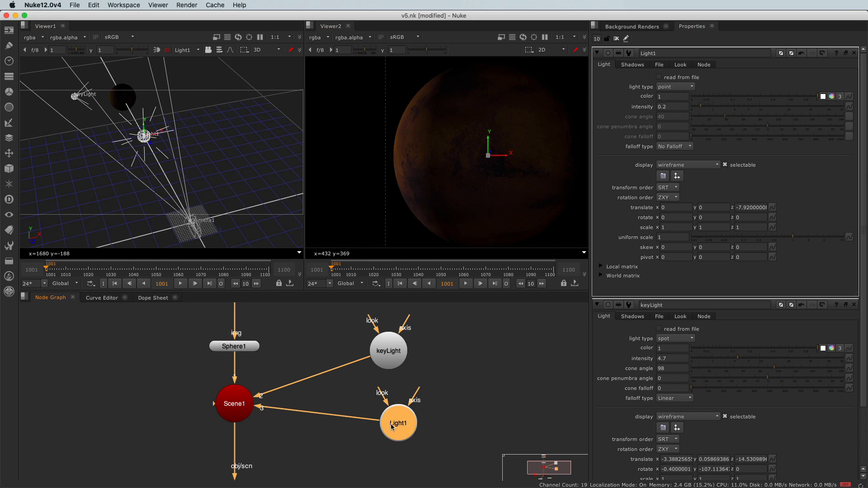
# Rename the point light as FillLight and shift the keyLight node slightly in the node graph
pyautogui.doubleClick(655, 54)
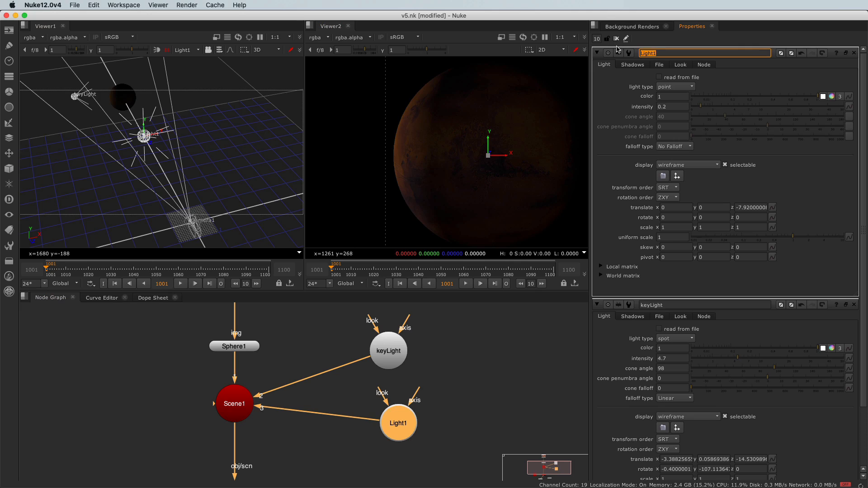
pyautogui.write('Fill')
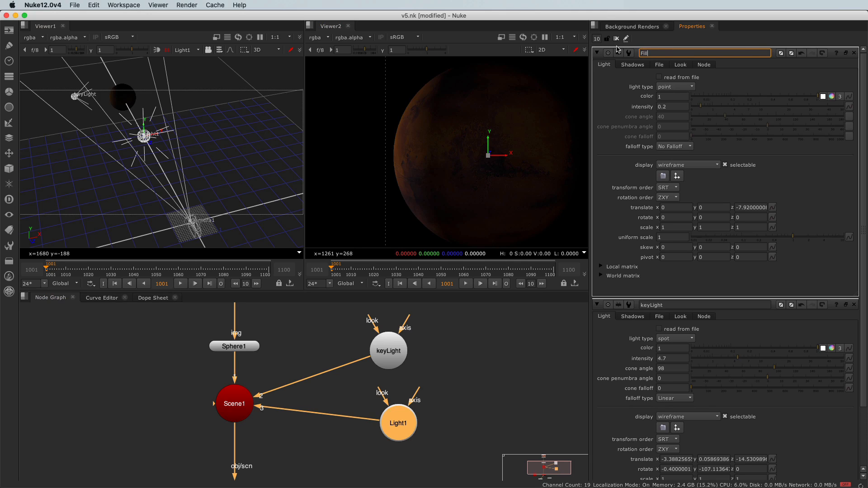
pyautogui.press('Return')
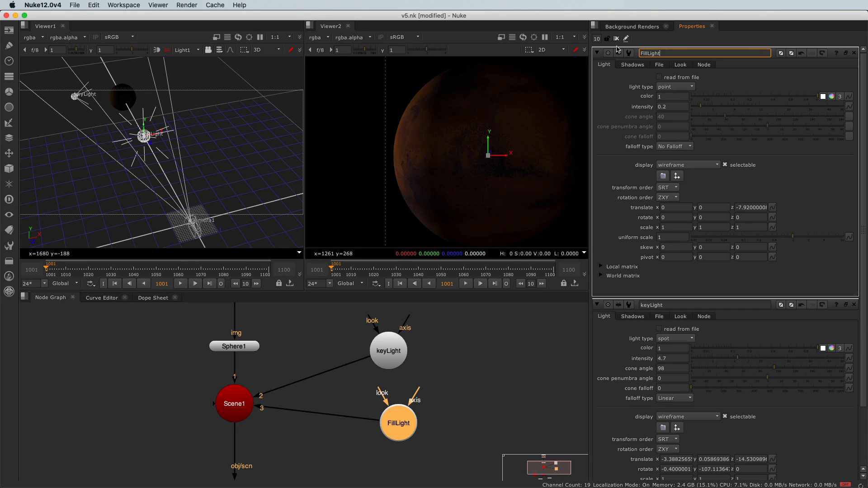
pyautogui.click(388, 347)
pyautogui.moveTo(387, 347); pyautogui.dragTo(378, 344)
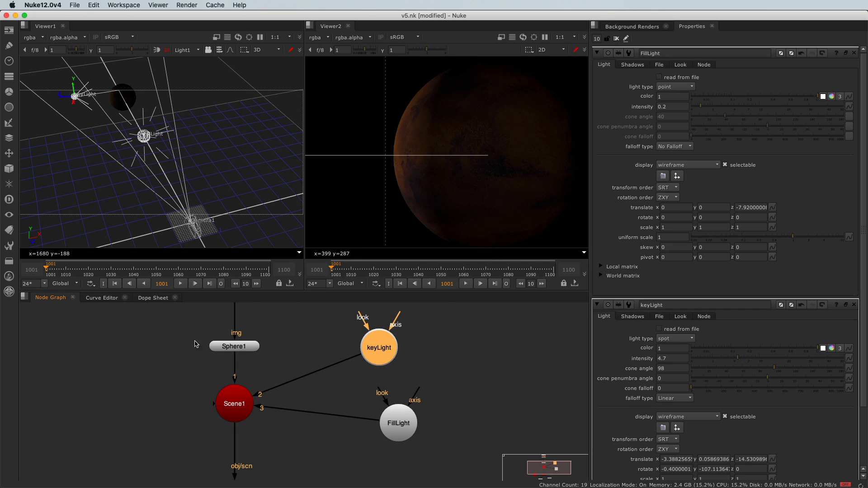
# Add a third Light node above Camera1 and connect it to Scene1
pyautogui.moveTo(144, 378); pyautogui.dragTo(194, 340, button='middle')
pyautogui.click(171, 362)
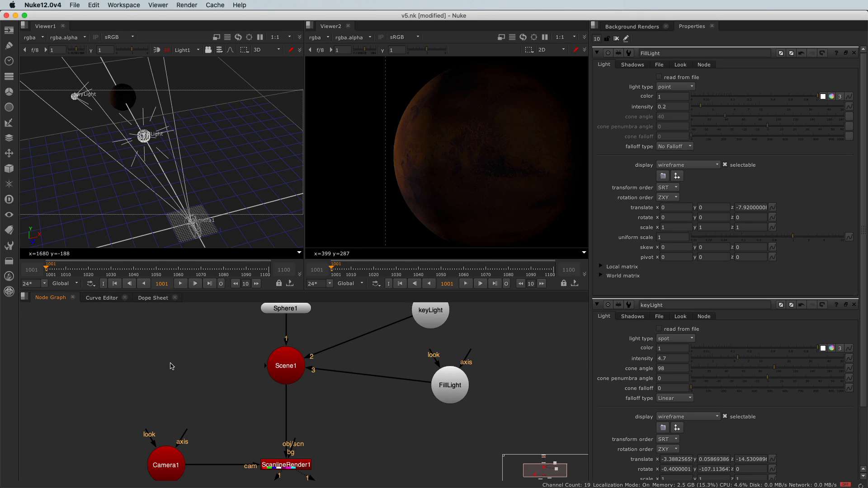
pyautogui.press('Tab')
pyautogui.write('light')
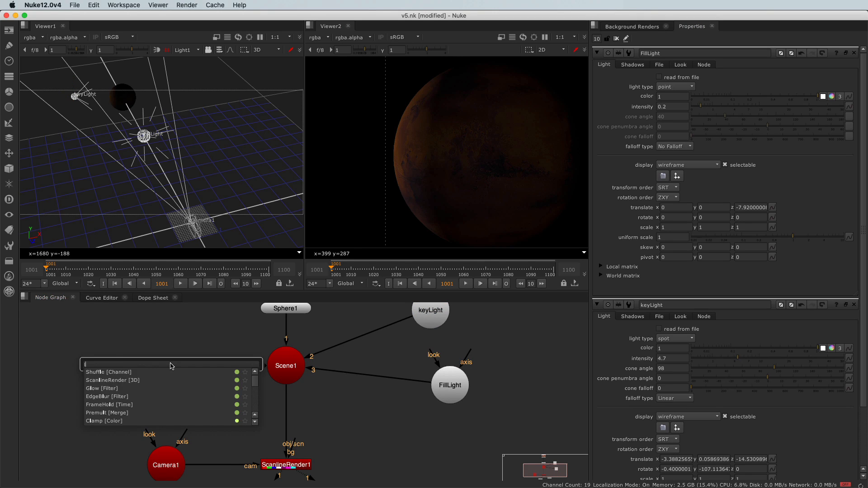
pyautogui.press('Return')
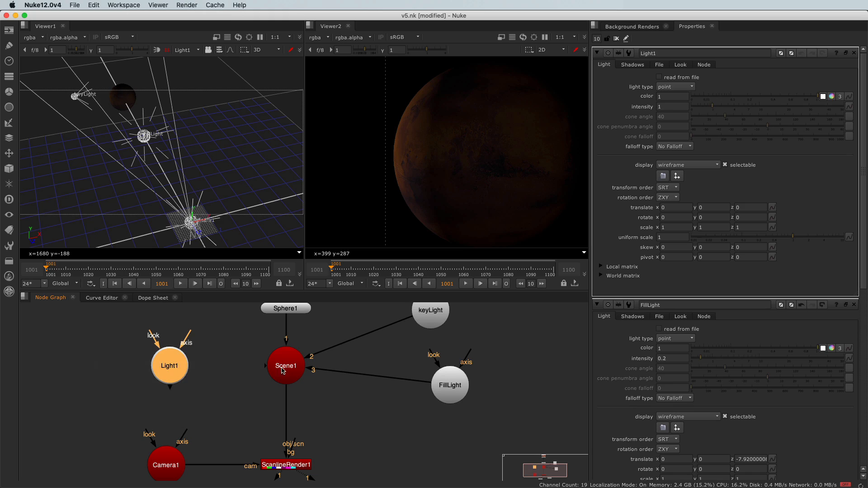
pyautogui.moveTo(263, 370); pyautogui.dragTo(165, 369)
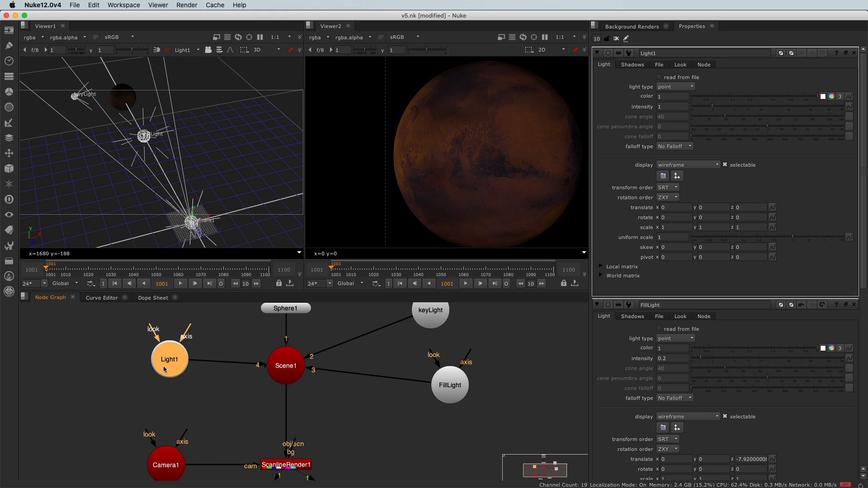
# Set the new light's type to directional and move it to about X -3.6, Z -4.06
pyautogui.click(682, 88)
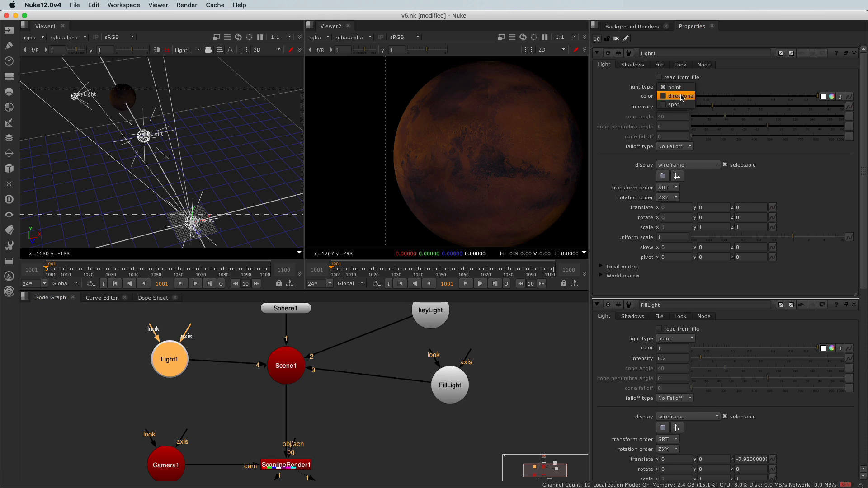
pyautogui.click(680, 96)
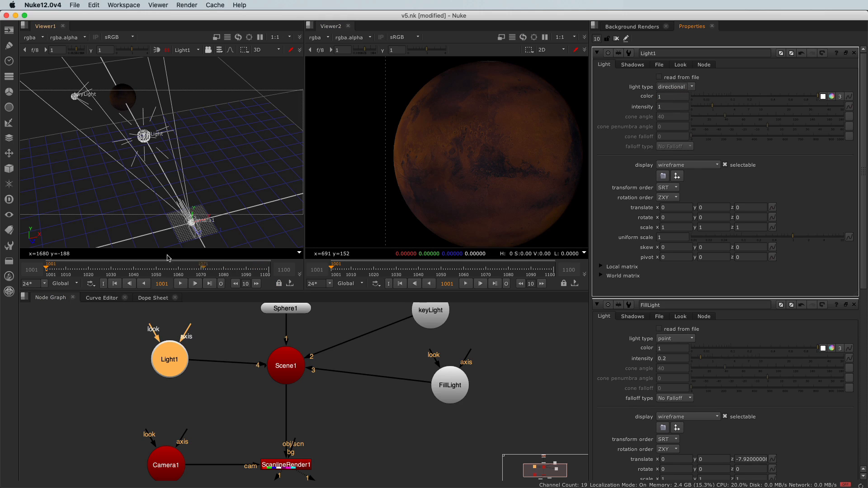
pyautogui.keyDown('super'); pyautogui.moveTo(208, 218); pyautogui.dragTo(216, 214); pyautogui.keyUp('super')
pyautogui.scroll(3, 242, 218)
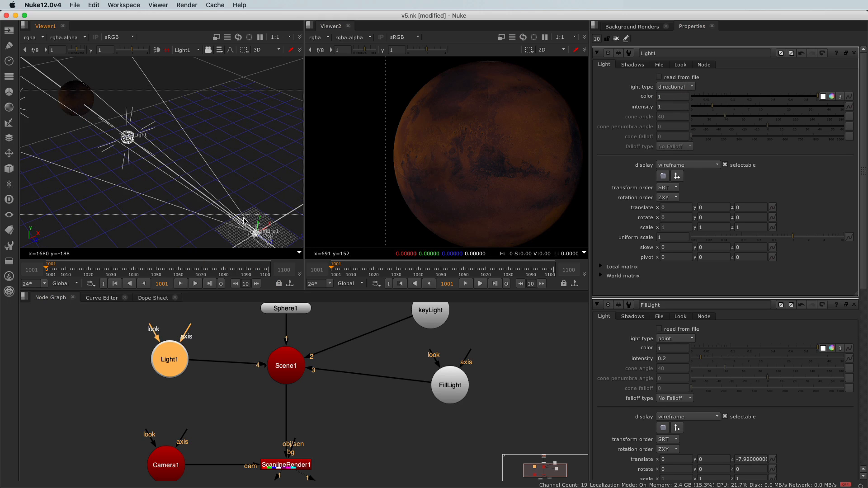
pyautogui.moveTo(251, 235); pyautogui.dragTo(158, 190, button='middle')
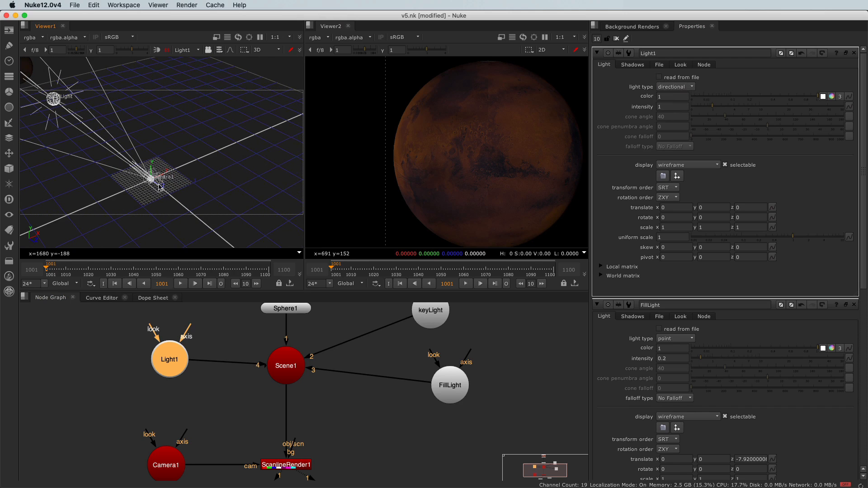
pyautogui.moveTo(160, 187); pyautogui.dragTo(54, 119)
pyautogui.moveTo(117, 138); pyautogui.dragTo(60, 188)
pyautogui.scroll(-3, 136, 216)
pyautogui.moveTo(137, 217); pyautogui.dragTo(265, 224, button='middle')
pyautogui.moveTo(281, 228); pyautogui.dragTo(262, 217)
pyautogui.moveTo(259, 208); pyautogui.dragTo(235, 222)
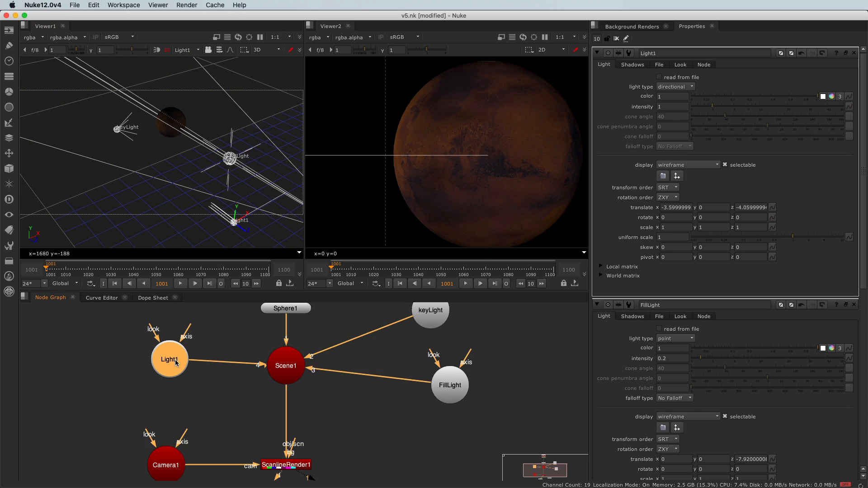
# Raise the directional light's intensity to 7.6 and rotate it around Y to about 118.3 degrees
pyautogui.moveTo(719, 110); pyautogui.dragTo(750, 112)
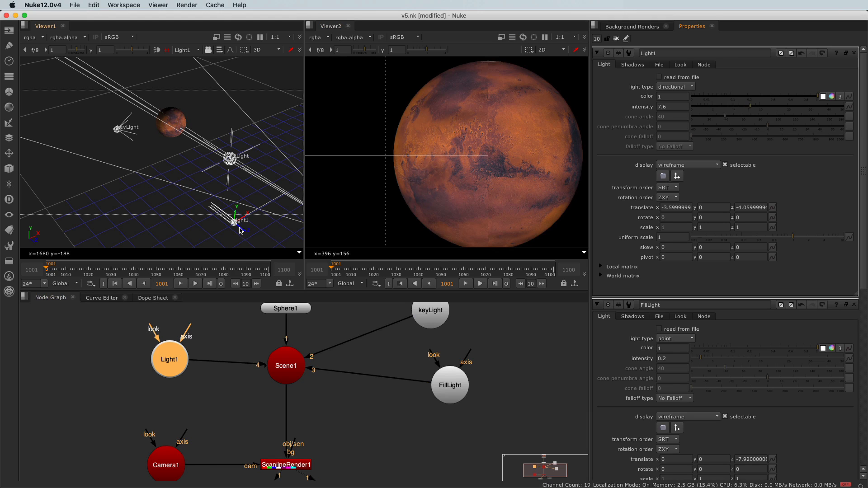
pyautogui.scroll(4, 238, 229)
pyautogui.moveTo(237, 228); pyautogui.dragTo(178, 172, button='middle')
pyautogui.press('super')
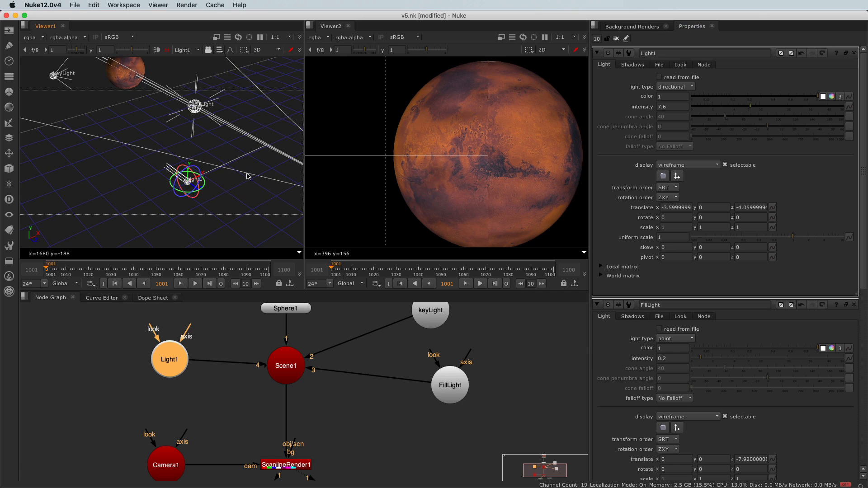
pyautogui.keyDown('super'); pyautogui.moveTo(171, 185); pyautogui.dragTo(192, 191); pyautogui.keyUp('super')
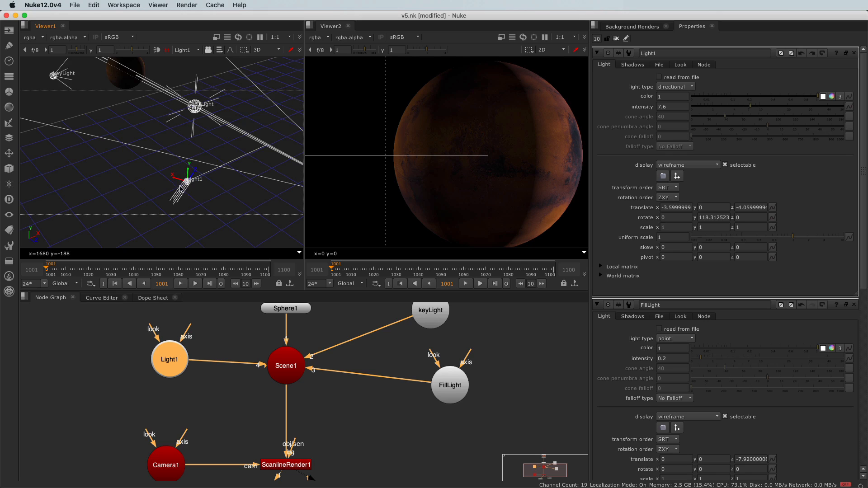
pyautogui.keyDown('alt'); pyautogui.moveTo(180, 186); pyautogui.dragTo(224, 197, button='middle'); pyautogui.keyUp('alt')
pyautogui.scroll(-3, 229, 211)
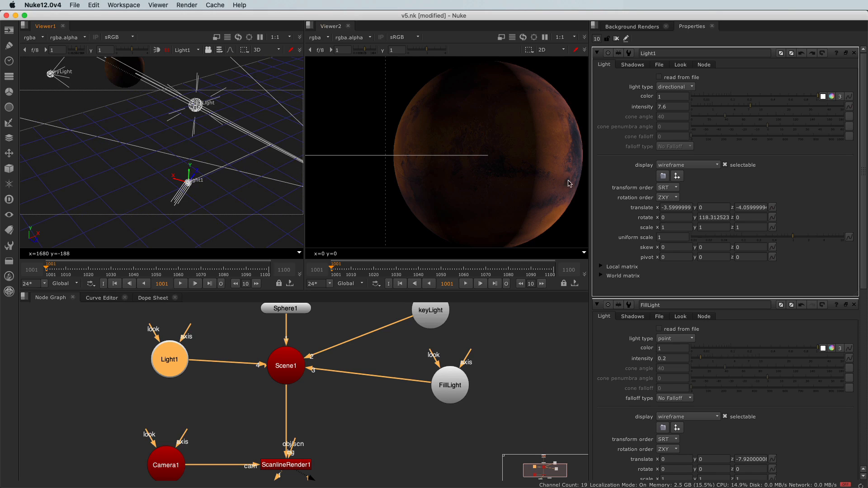
# Rotate the directional light around Y to about -158.3 degrees
pyautogui.click(700, 220)
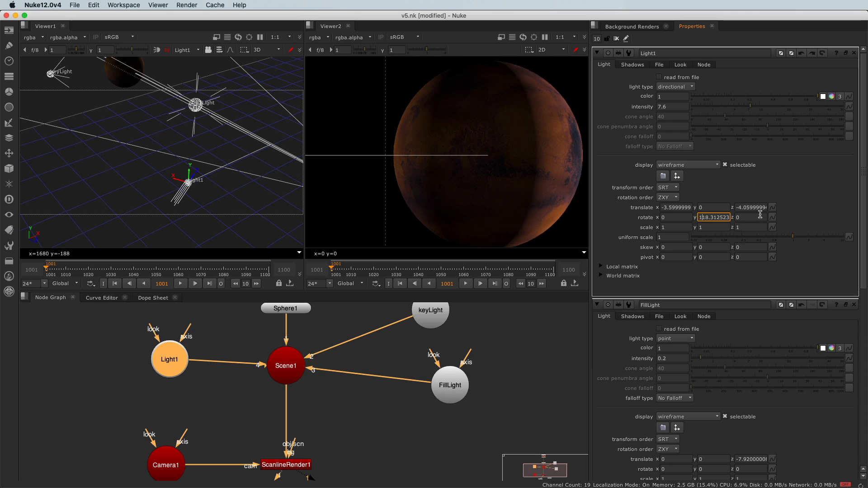
pyautogui.press('Down')
pyautogui.press('Down')
pyautogui.press('Down')
pyautogui.press('Down')
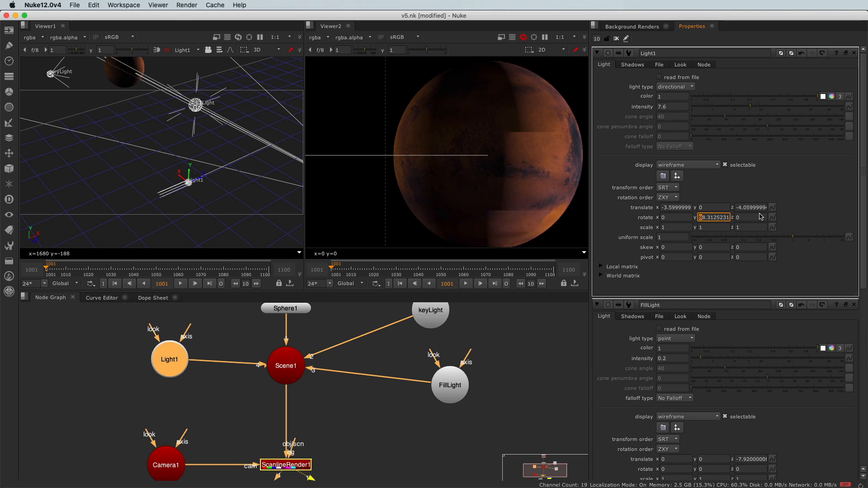
pyautogui.press('Down')
pyautogui.press('Down')
pyautogui.press('Down')
pyautogui.press('Down')
pyautogui.press('Down')
pyautogui.press('Down')
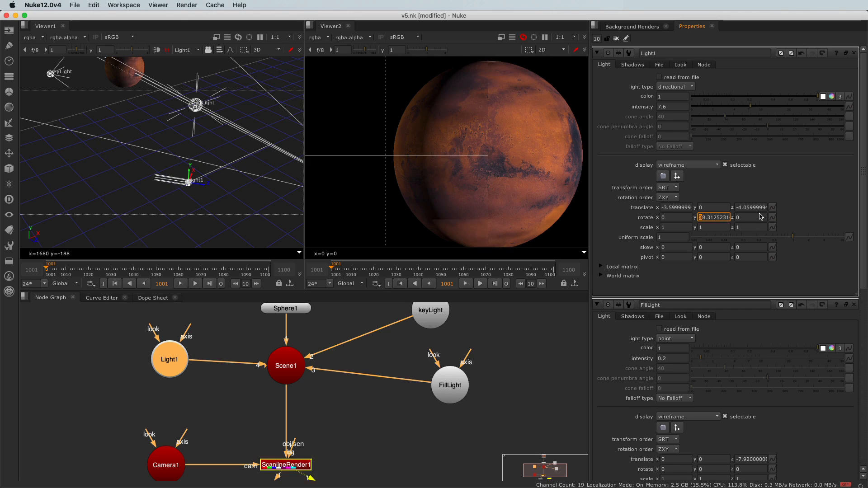
pyautogui.press('Down')
pyautogui.press('Down')
pyautogui.press('Down')
pyautogui.press('Down')
pyautogui.press('Down')
pyautogui.press('Down')
pyautogui.press('Down')
pyautogui.press('Down')
pyautogui.press('Down')
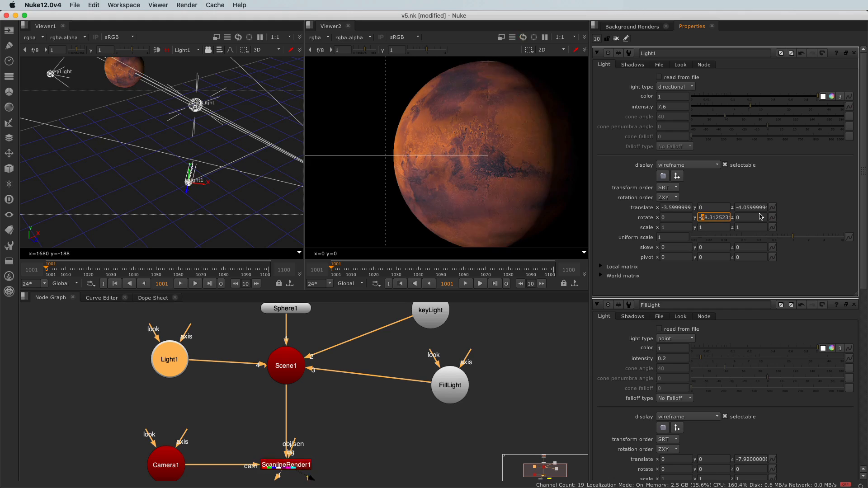
pyautogui.press('Down')
pyautogui.press('Down')
pyautogui.press('Down')
pyautogui.press('Down')
pyautogui.press('Down')
pyautogui.press('Down')
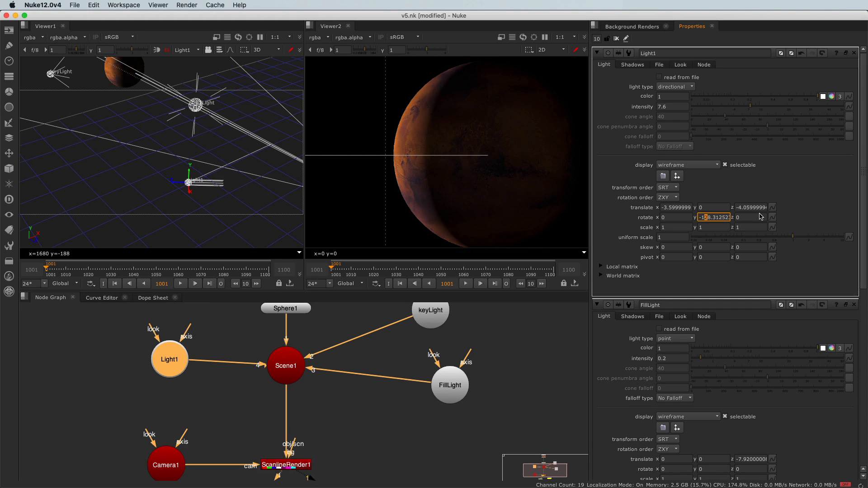
pyautogui.press('Down')
pyautogui.press('Down')
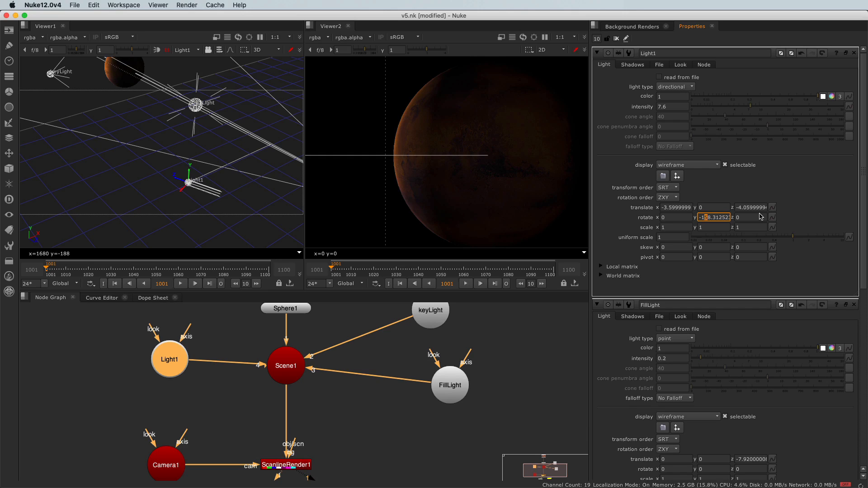
pyautogui.press('Up')
pyautogui.press('Down')
pyautogui.press('Up')
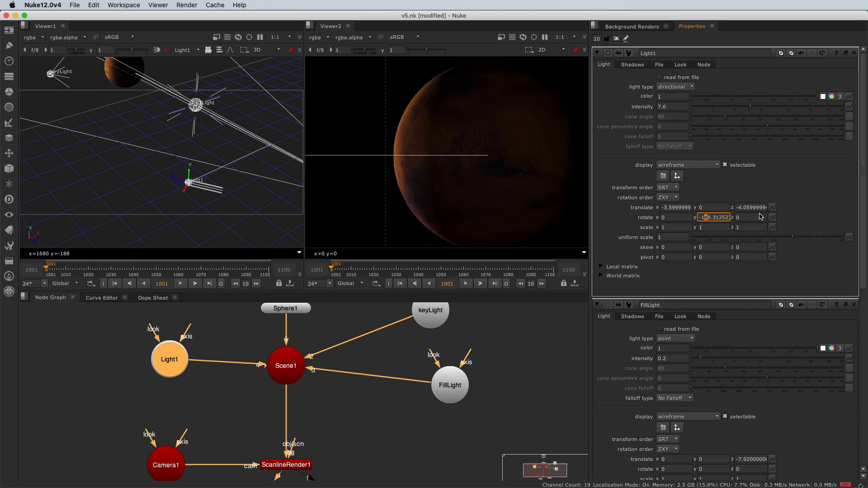
pyautogui.press('Up')
pyautogui.press('Down')
pyautogui.press('Down')
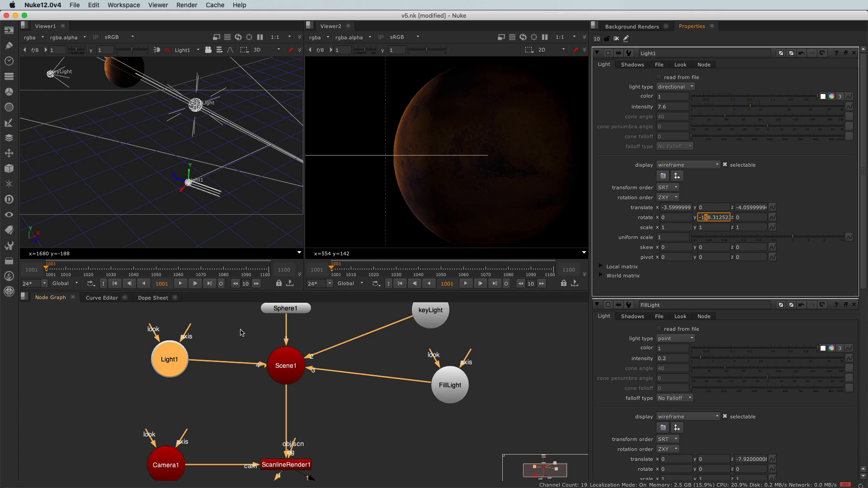
pyautogui.click(130, 381)
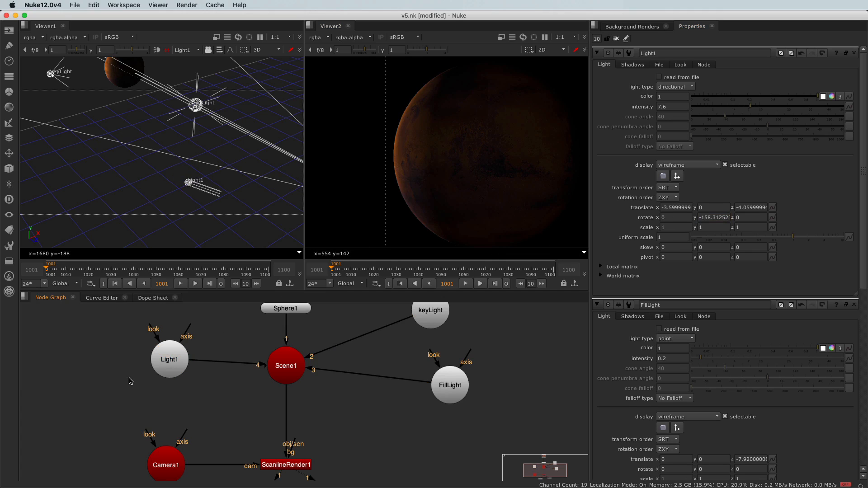
# Disable and re-enable Light1 several times to compare its effect on the planet's edge
pyautogui.click(167, 367)
pyautogui.press('d')
pyautogui.press('d')
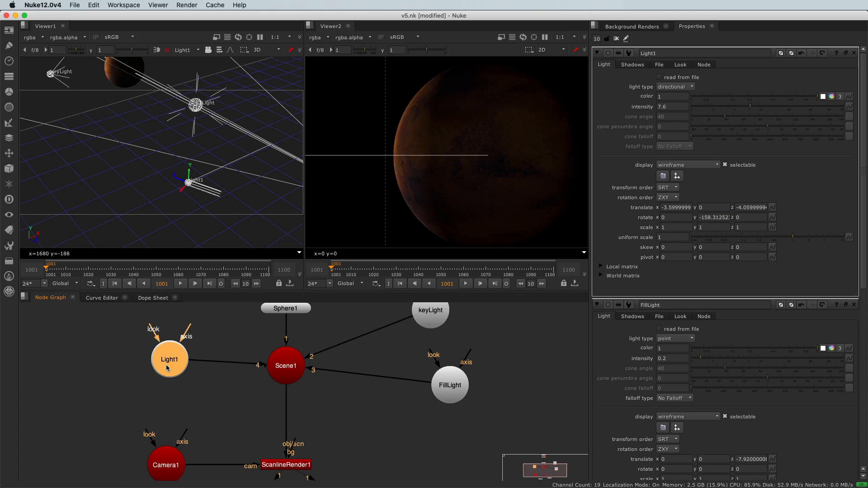
pyautogui.press('d')
pyautogui.press('d')
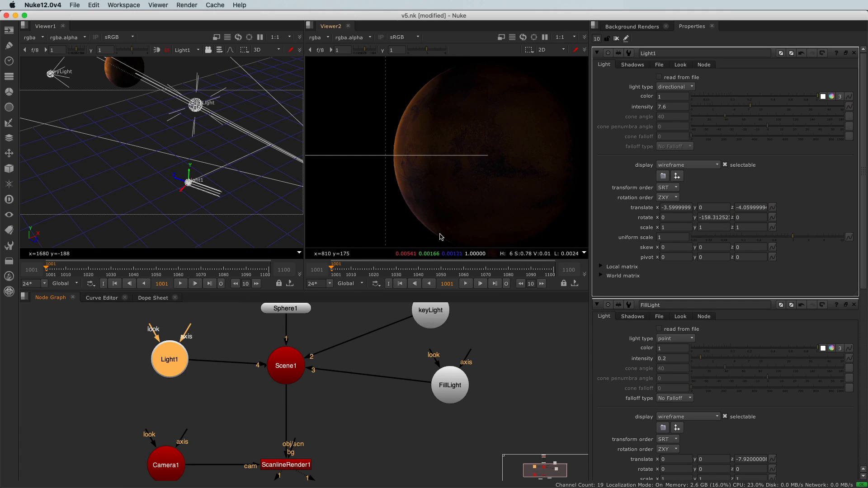
pyautogui.press('d')
pyautogui.press('d')
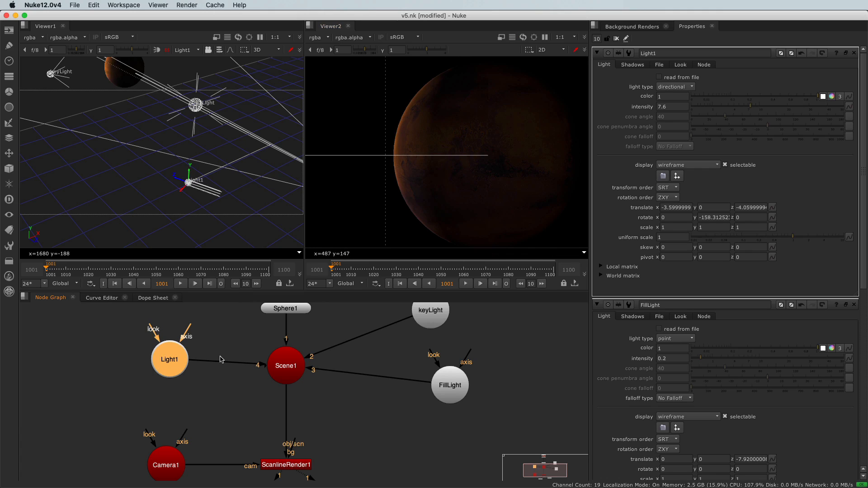
# Raise the directional light's intensity to 13.8
pyautogui.moveTo(758, 108); pyautogui.dragTo(773, 109)
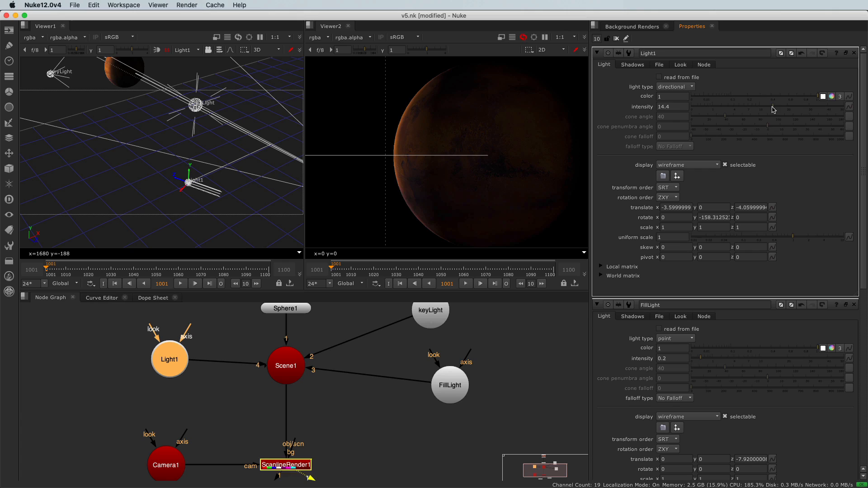
pyautogui.scroll(-2, 457, 169)
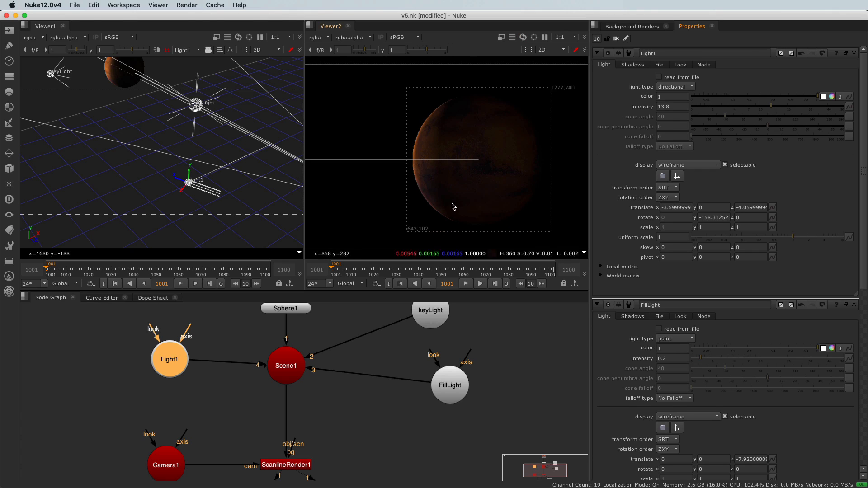
pyautogui.click(104, 377)
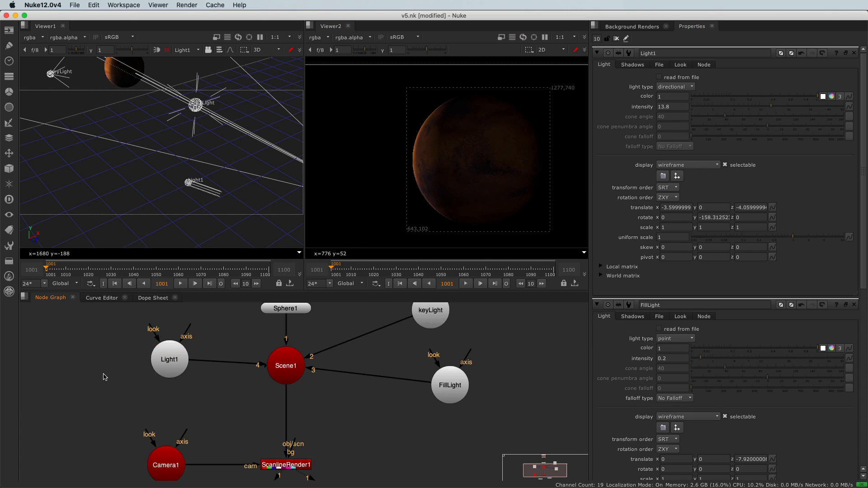
# Rename the directional light Light1 as rimLight
pyautogui.scroll(-5, 105, 377)
pyautogui.scroll(2, 197, 397)
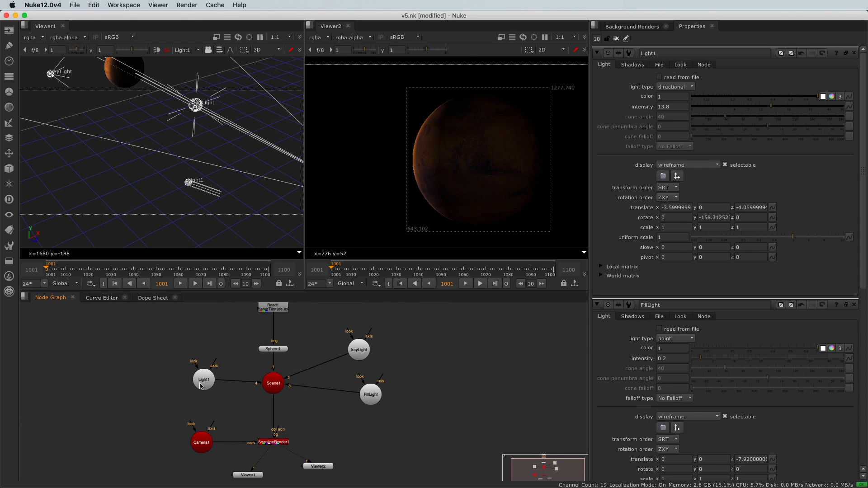
pyautogui.click(200, 385)
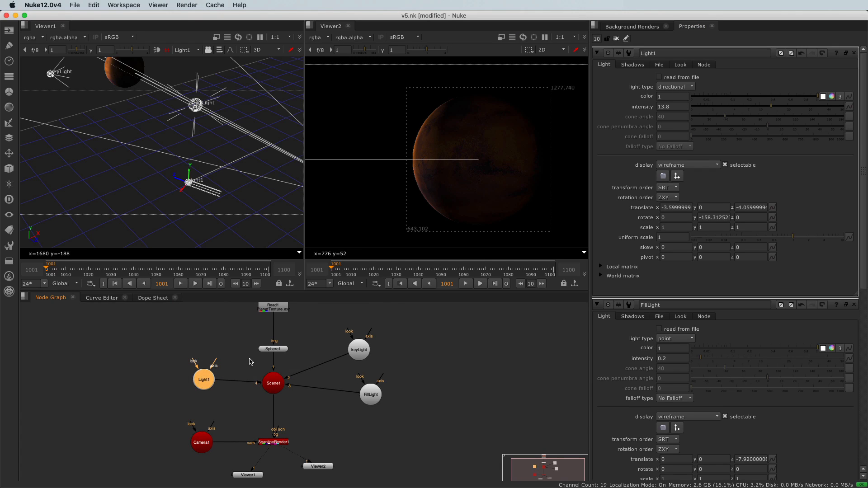
pyautogui.moveTo(683, 52); pyautogui.dragTo(569, 46)
pyautogui.write('R')
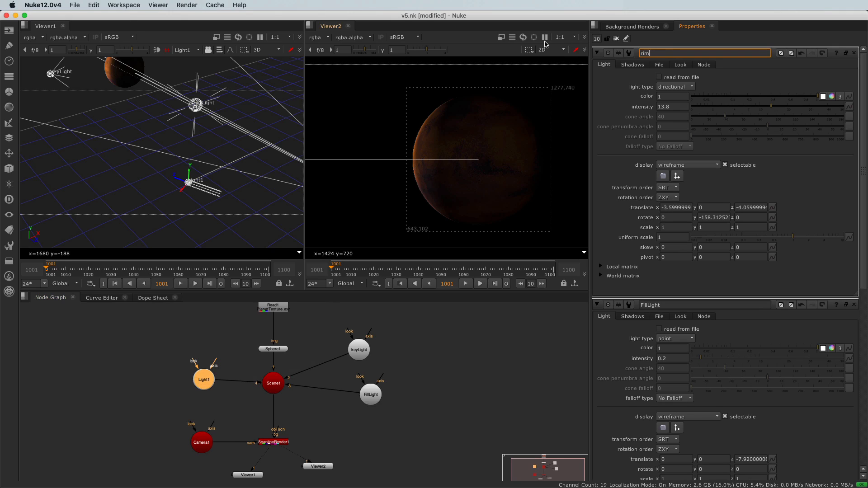
pyautogui.write('imLight')
pyautogui.press('Return')
pyautogui.click(408, 387)
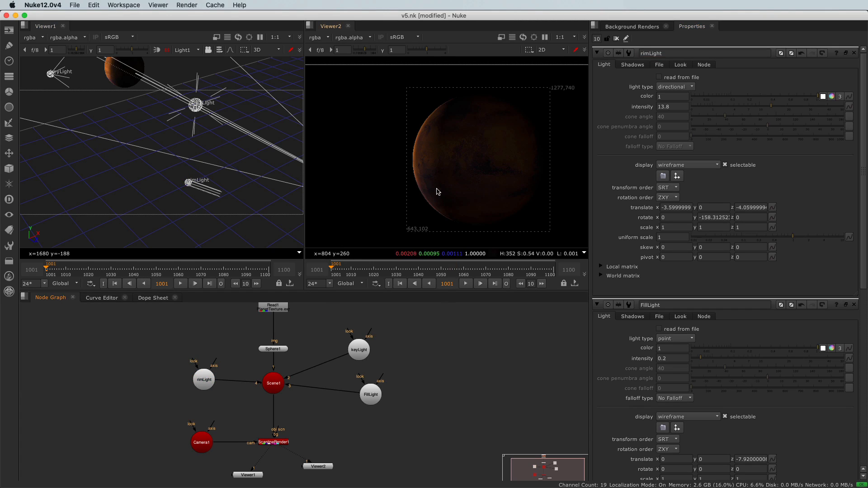
# Examine the rendered planet within the full frame, the surrounding light setup, and rimLight's shadow settings
pyautogui.scroll(-4, 443, 199)
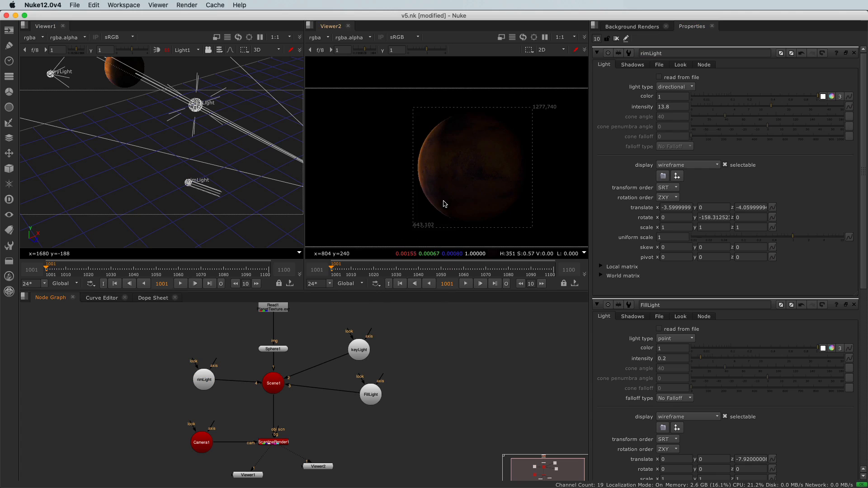
pyautogui.moveTo(435, 204); pyautogui.dragTo(421, 192, button='middle')
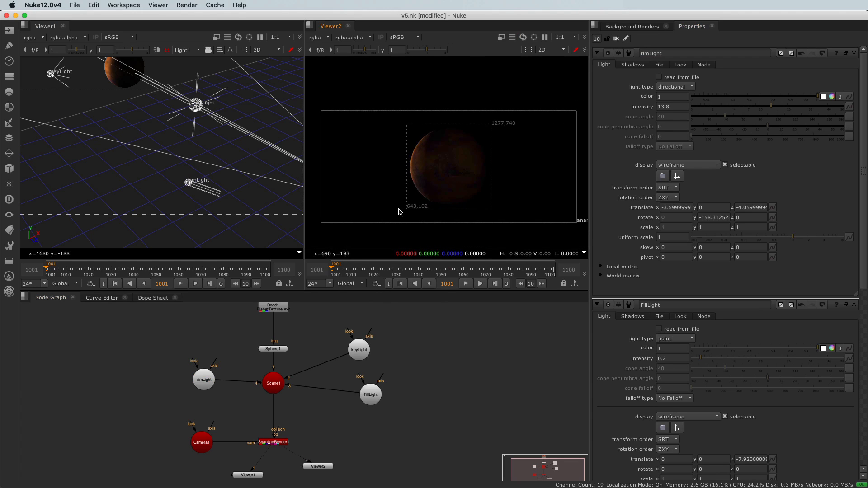
pyautogui.scroll(-3, 111, 147)
pyautogui.scroll(-2, 113, 150)
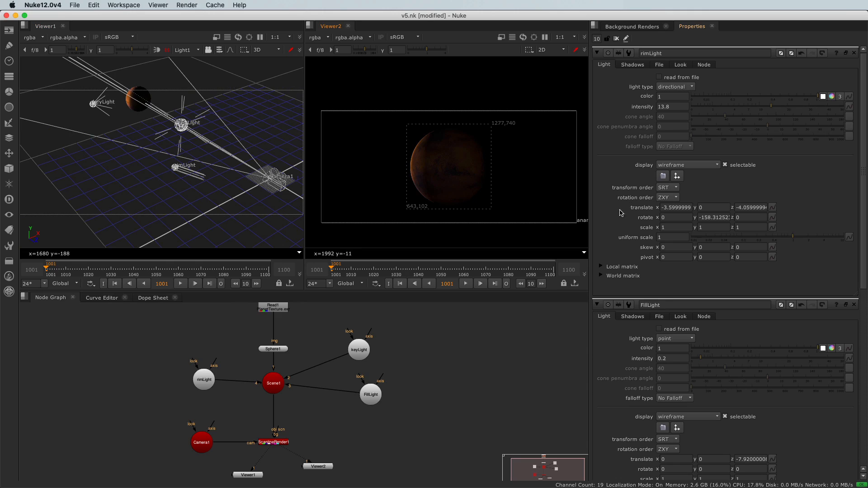
pyautogui.click(631, 67)
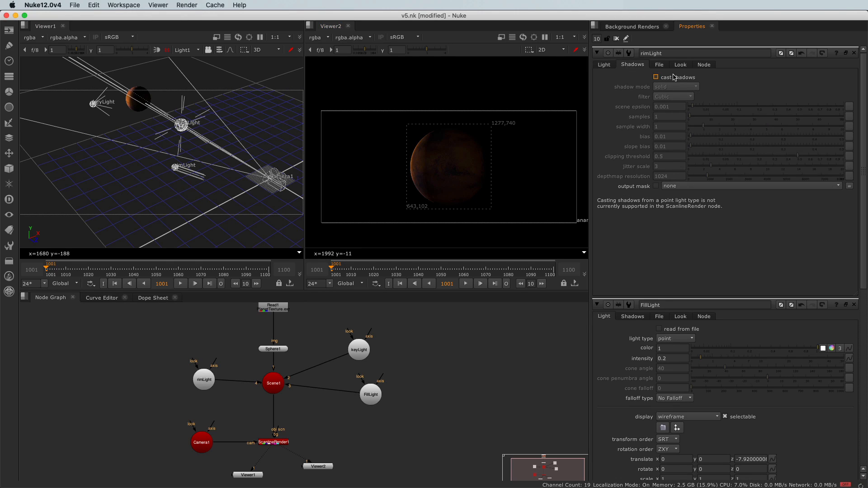
pyautogui.click(604, 65)
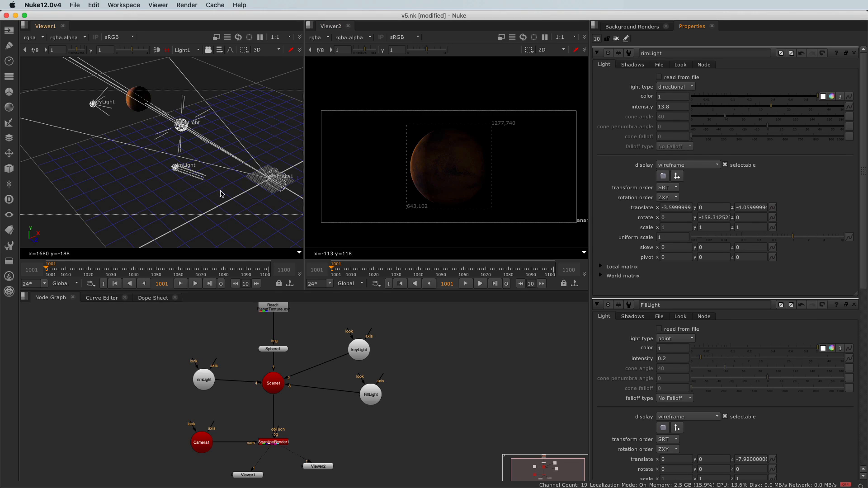
# Open the properties of rimLight and keyLight
pyautogui.scroll(2, 162, 163)
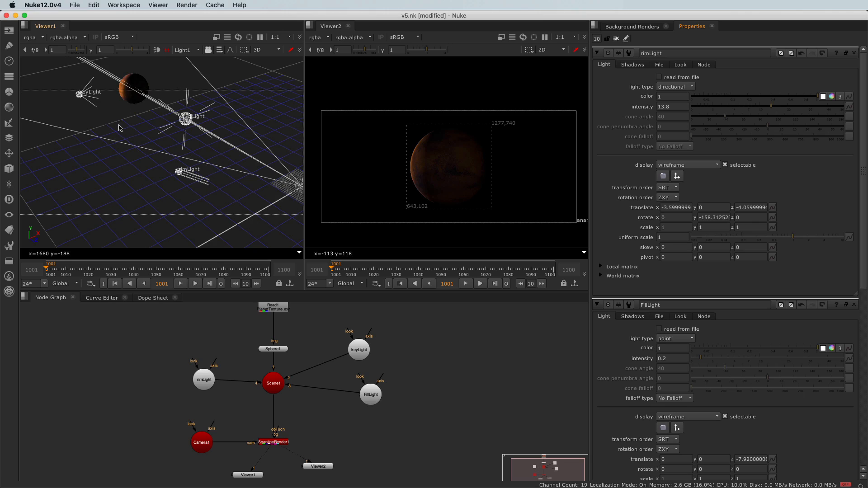
pyautogui.click(204, 383)
pyautogui.click(359, 350)
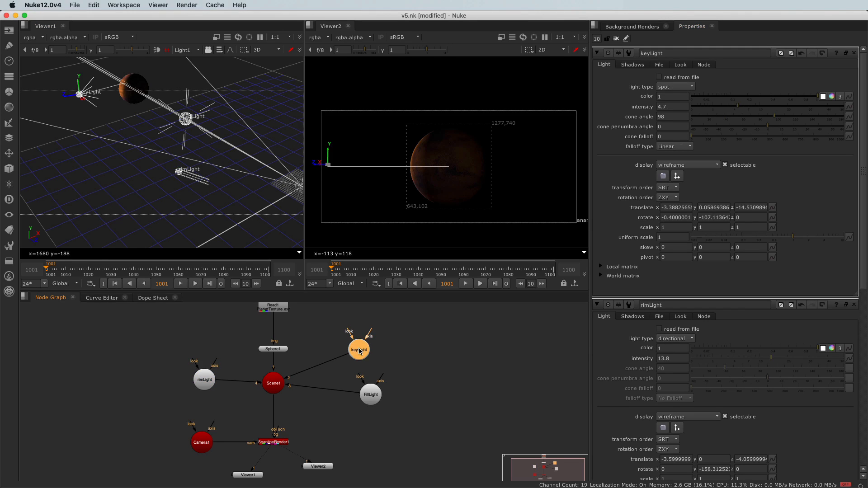